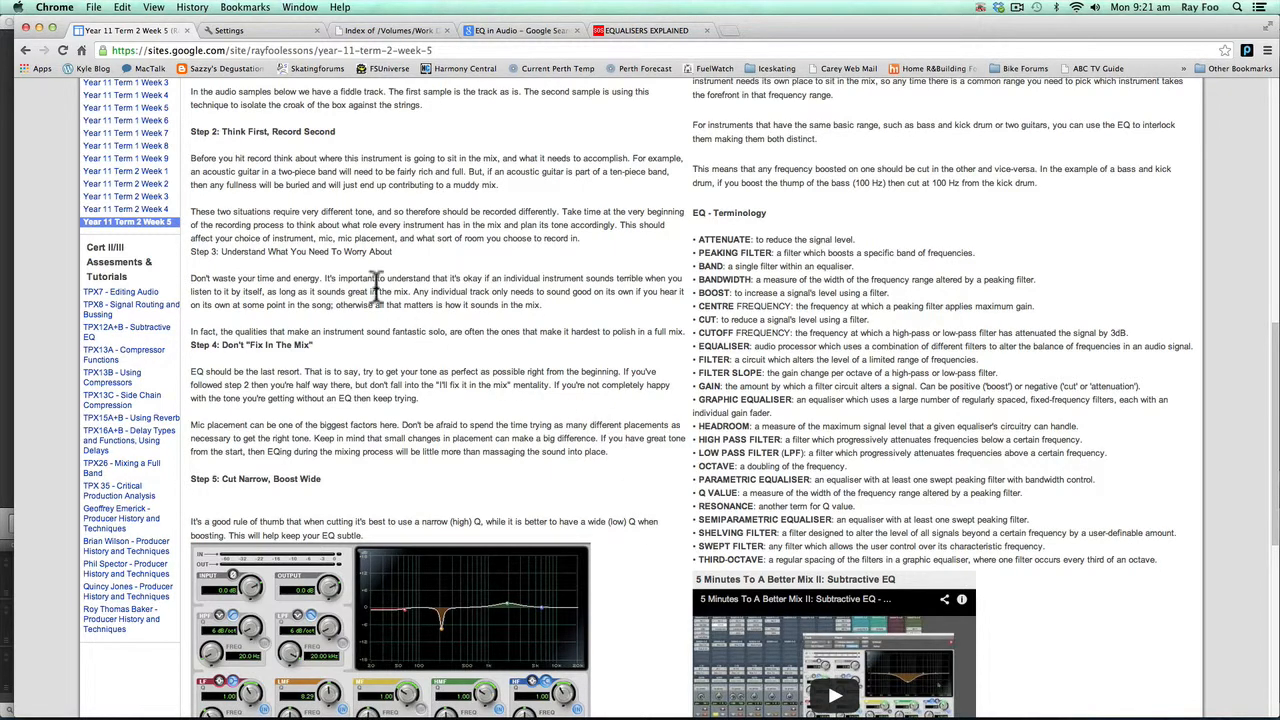
Step: Download the acoustic eq 1_bip, bass eq 1_bip, floor tom EQ_bip and kick eq 1_bip .aif files attached to the lesson page
scroll(345, 252, "down", 8)
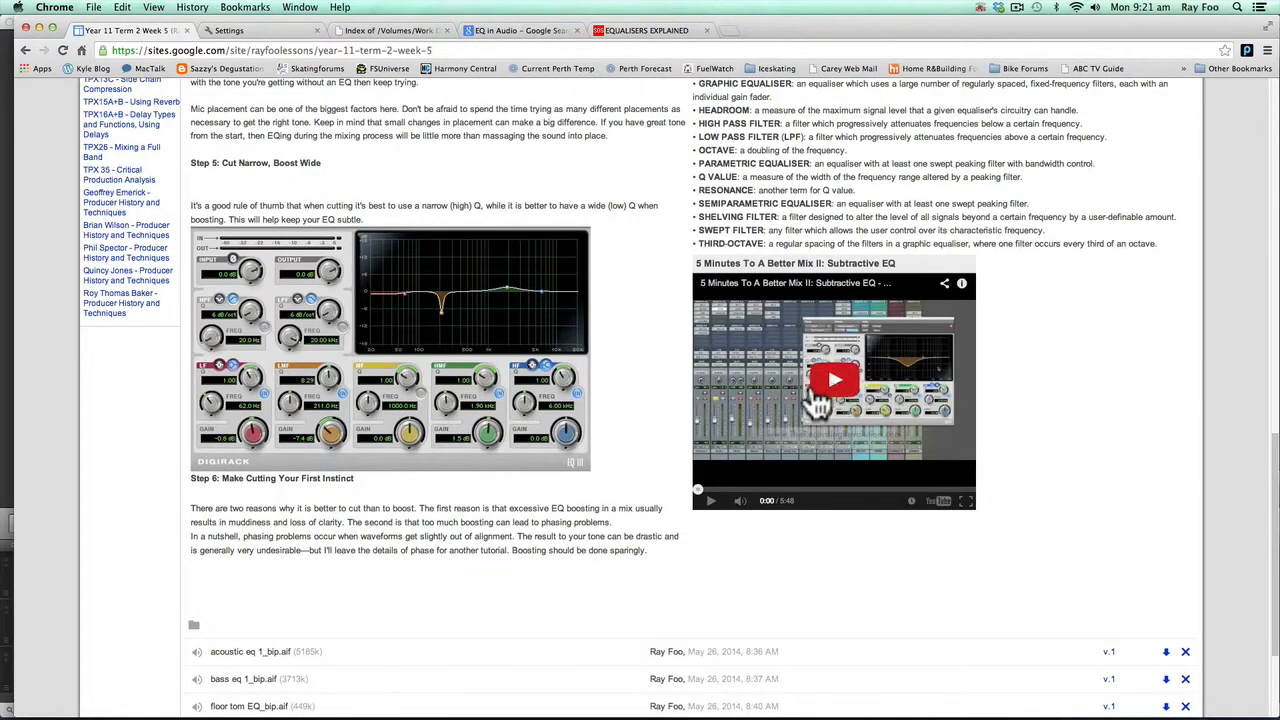
scroll(815, 400, "up", 9)
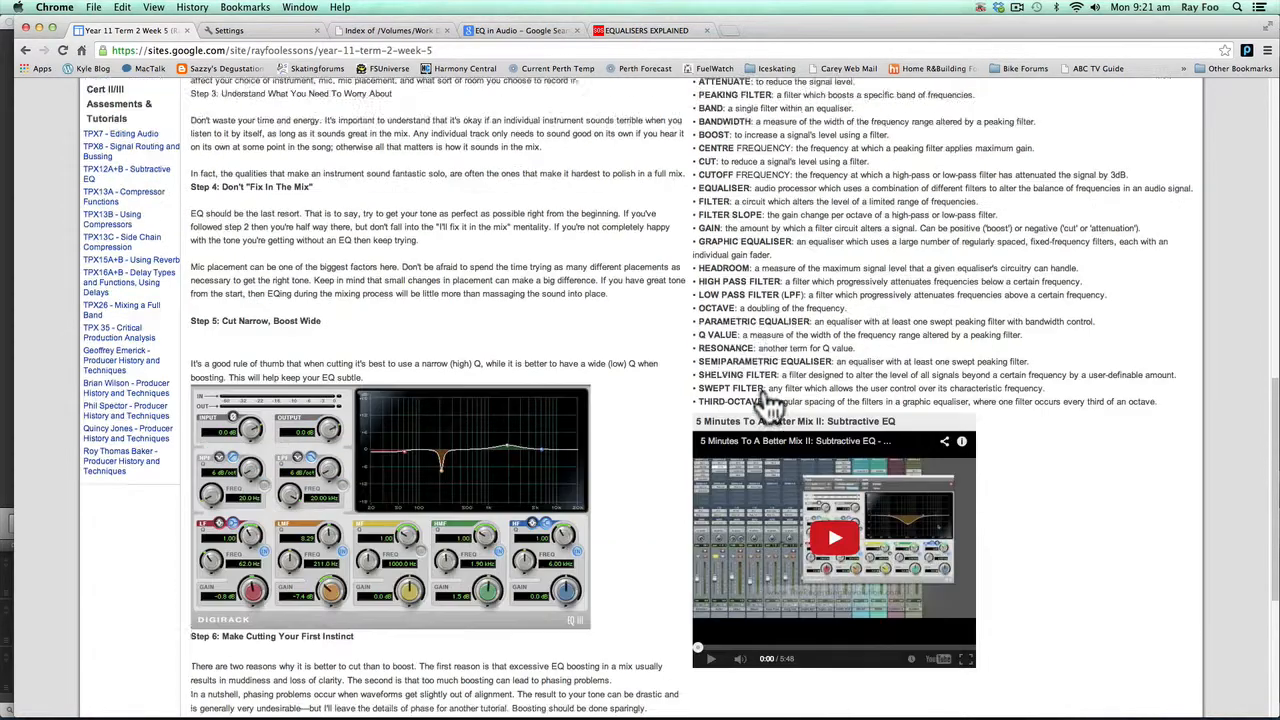
scroll(706, 283, "down", 2)
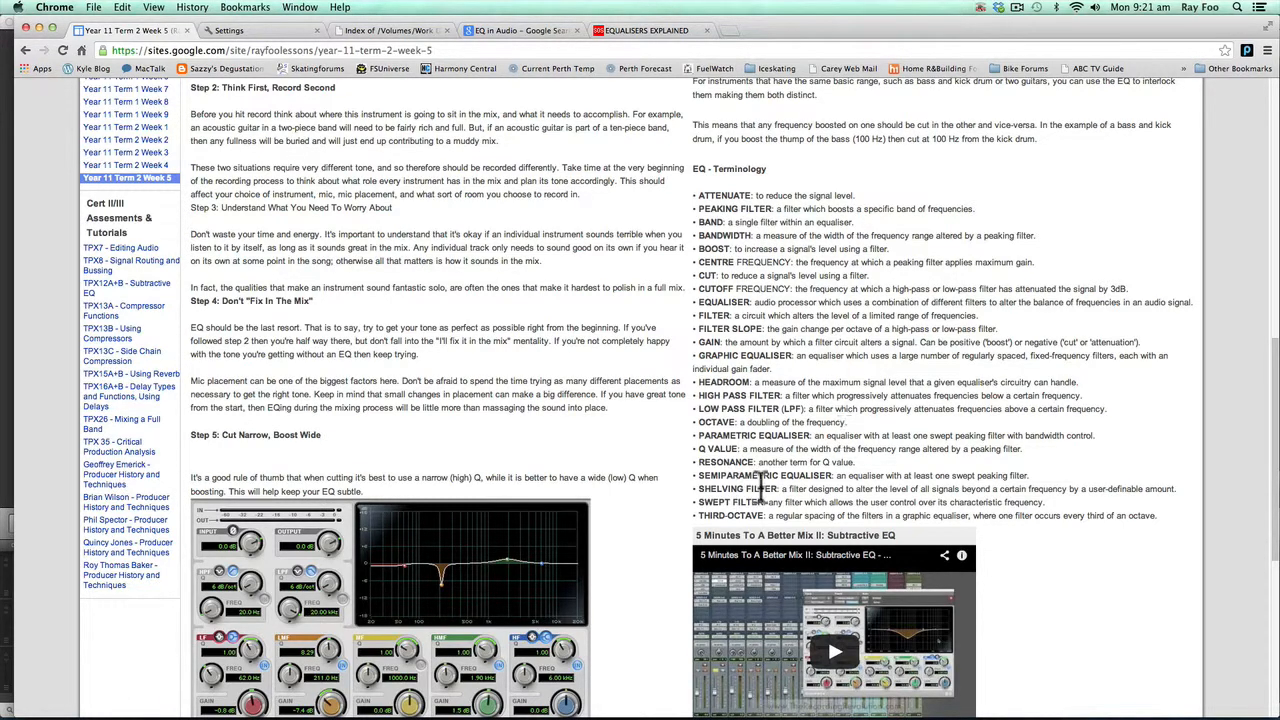
scroll(810, 590, "down", 2)
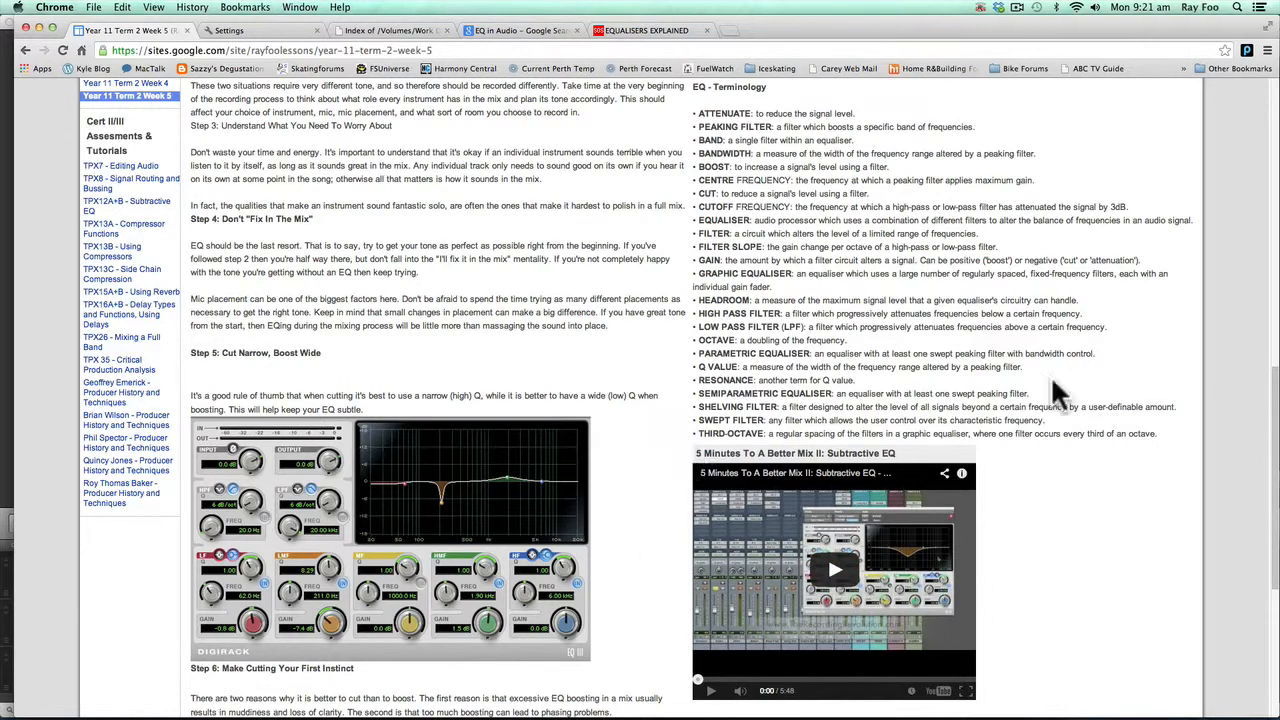
scroll(1072, 392, "down", 5)
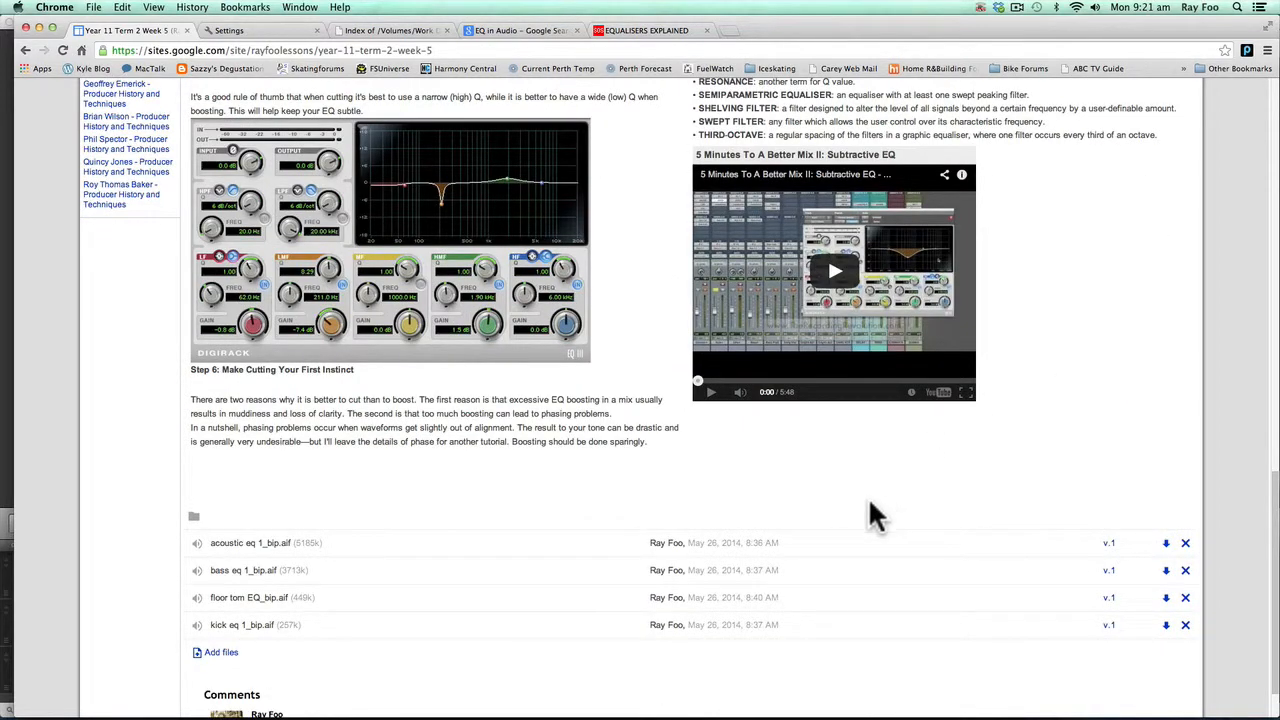
left_click(1166, 545)
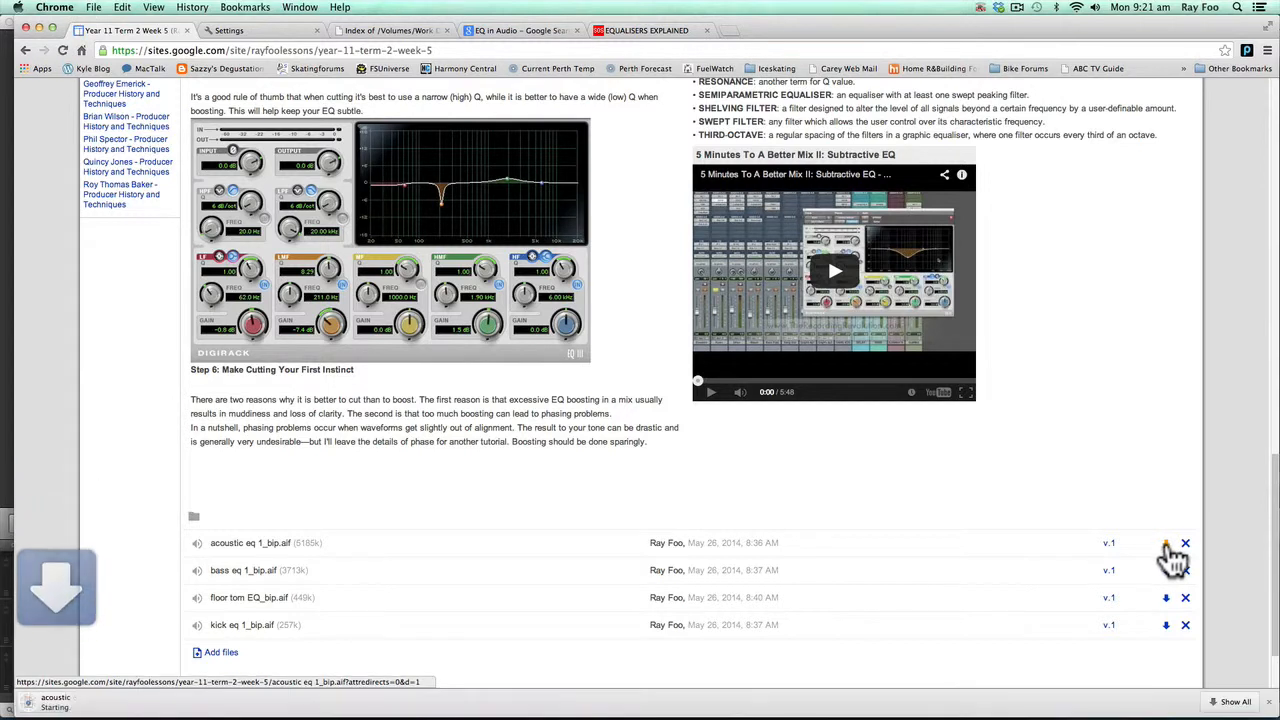
left_click(1166, 570)
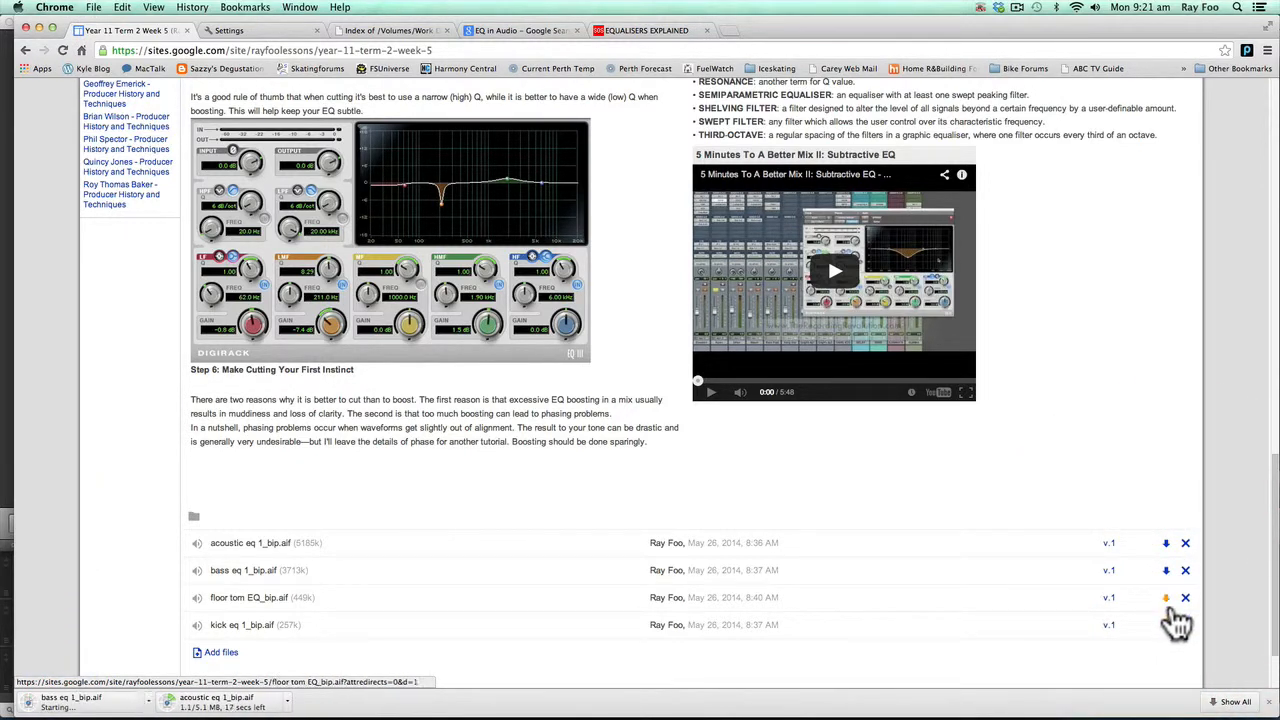
left_click(1166, 598)
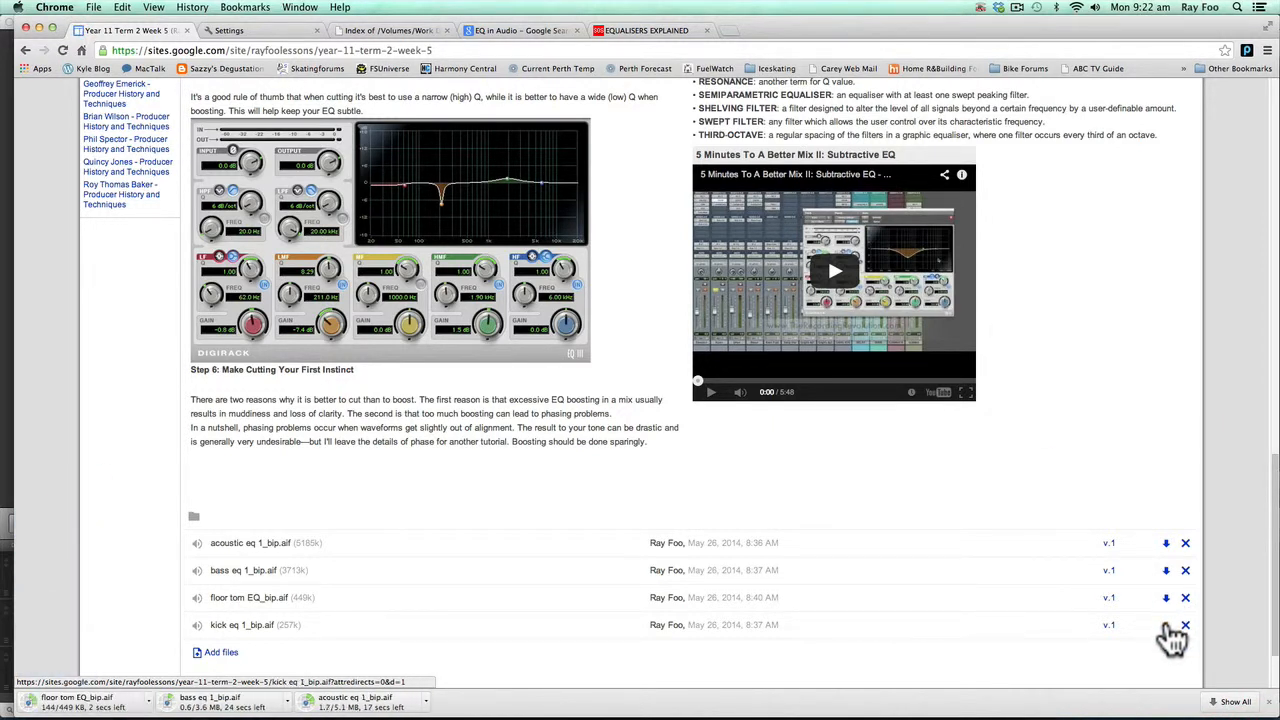
left_click(1166, 625)
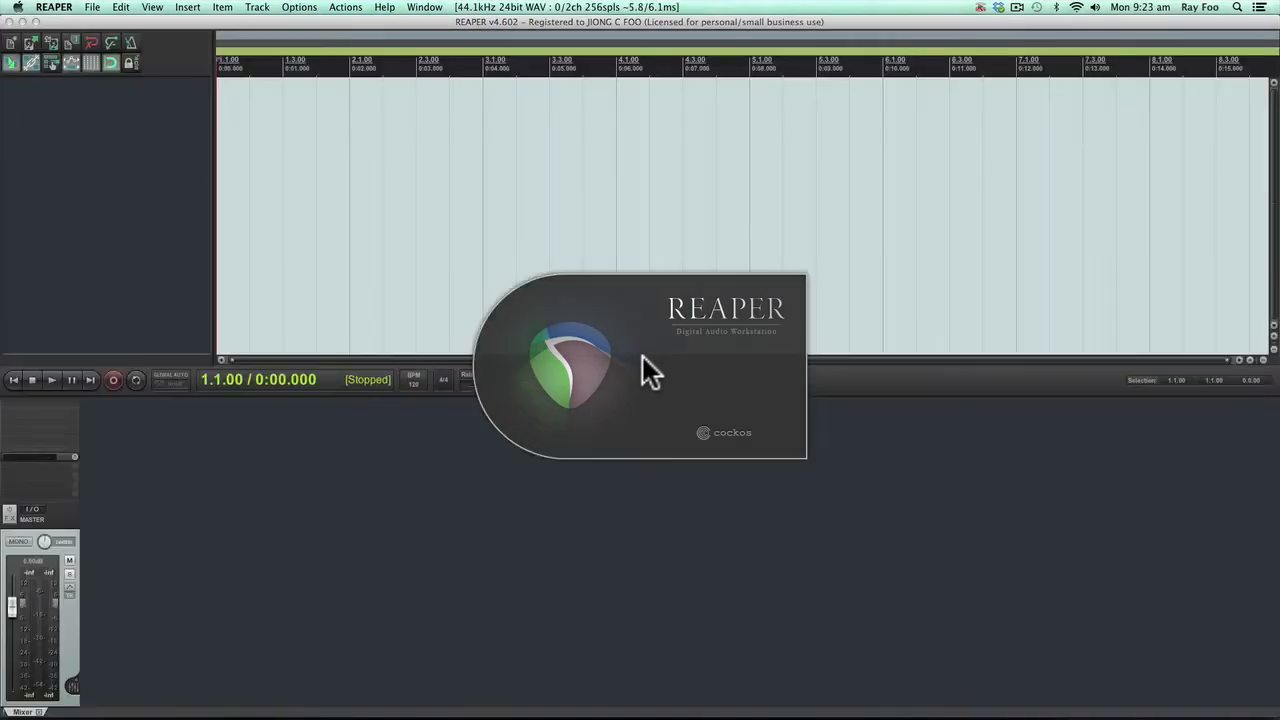
Step: Show the downloaded files from Chrome in Finder and import all four .aif files into REAPER, each on its own track
key("super+Tab")
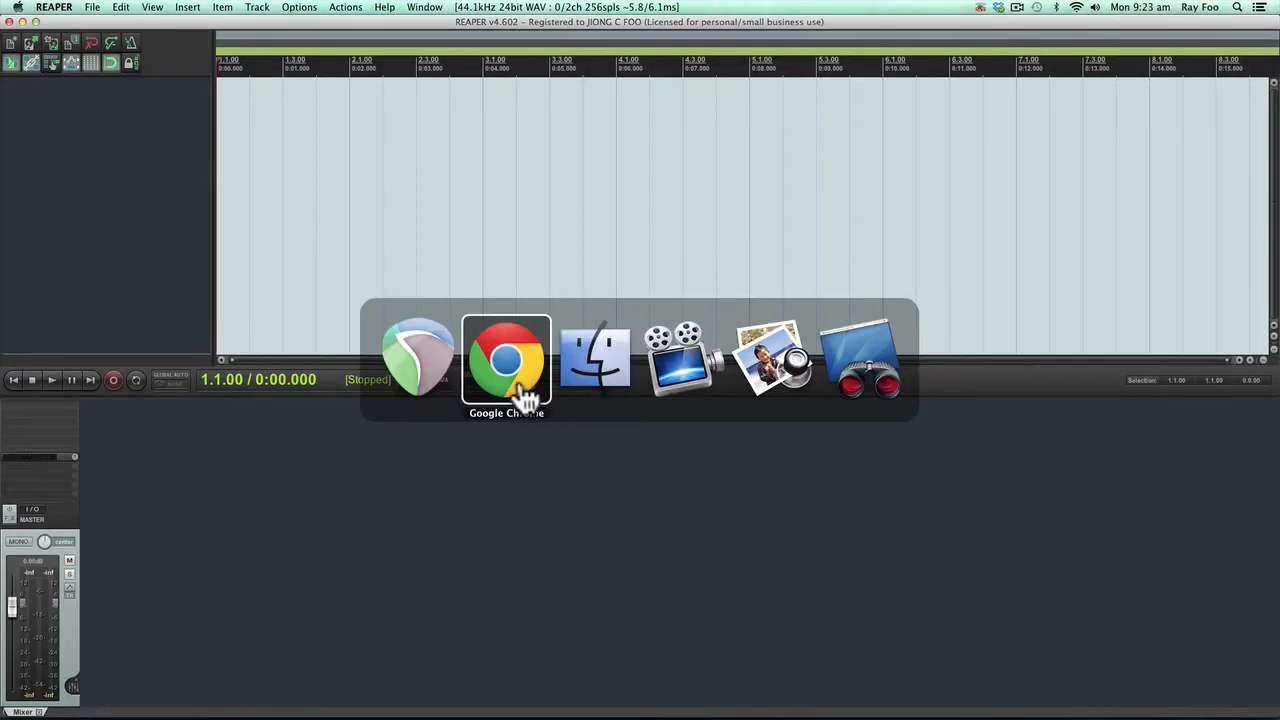
left_click(565, 701)
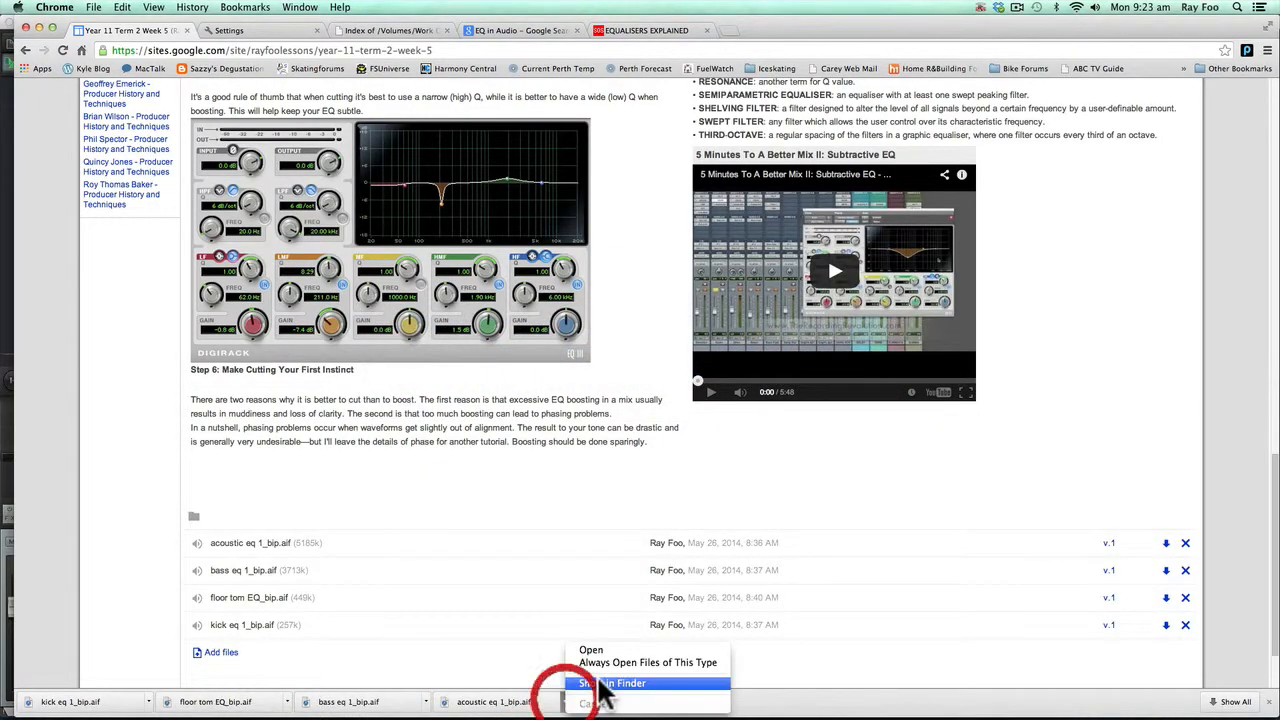
left_click(600, 692)
left_click(399, 223, "shift")
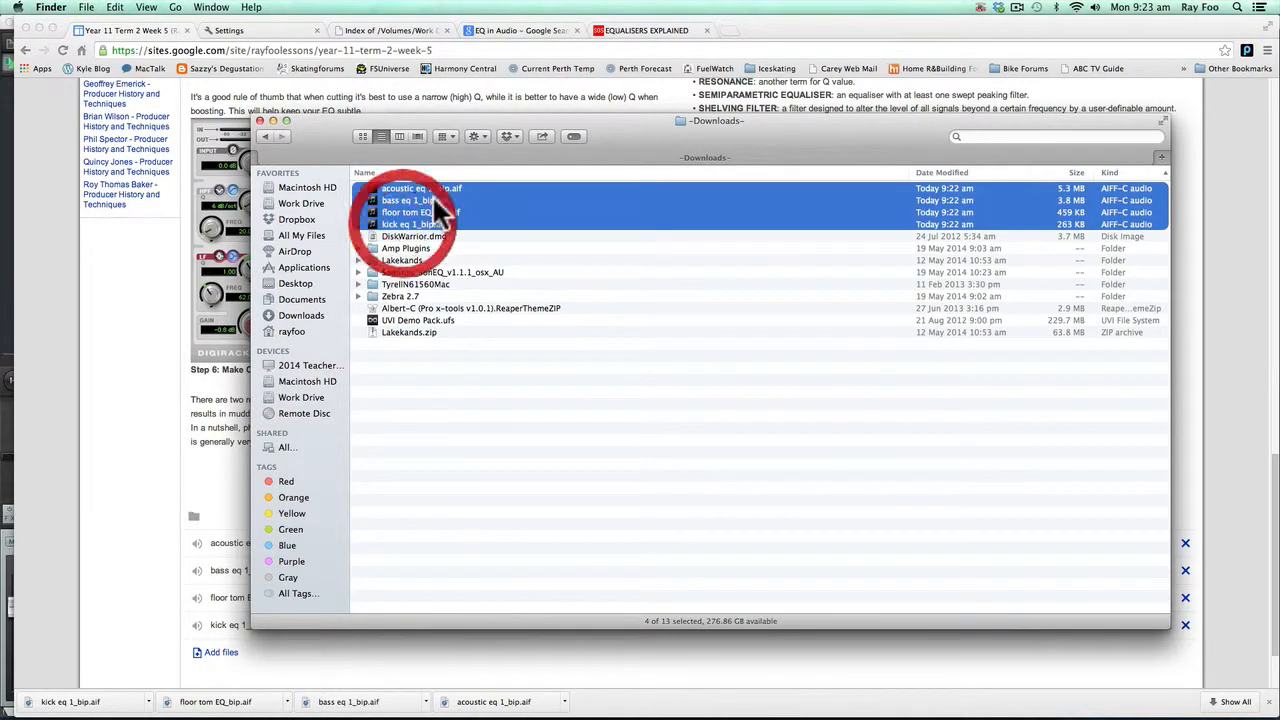
left_click_drag(399, 223, 222, 116)
key("super+Tab")
key("super+Tab")
left_click(611, 236)
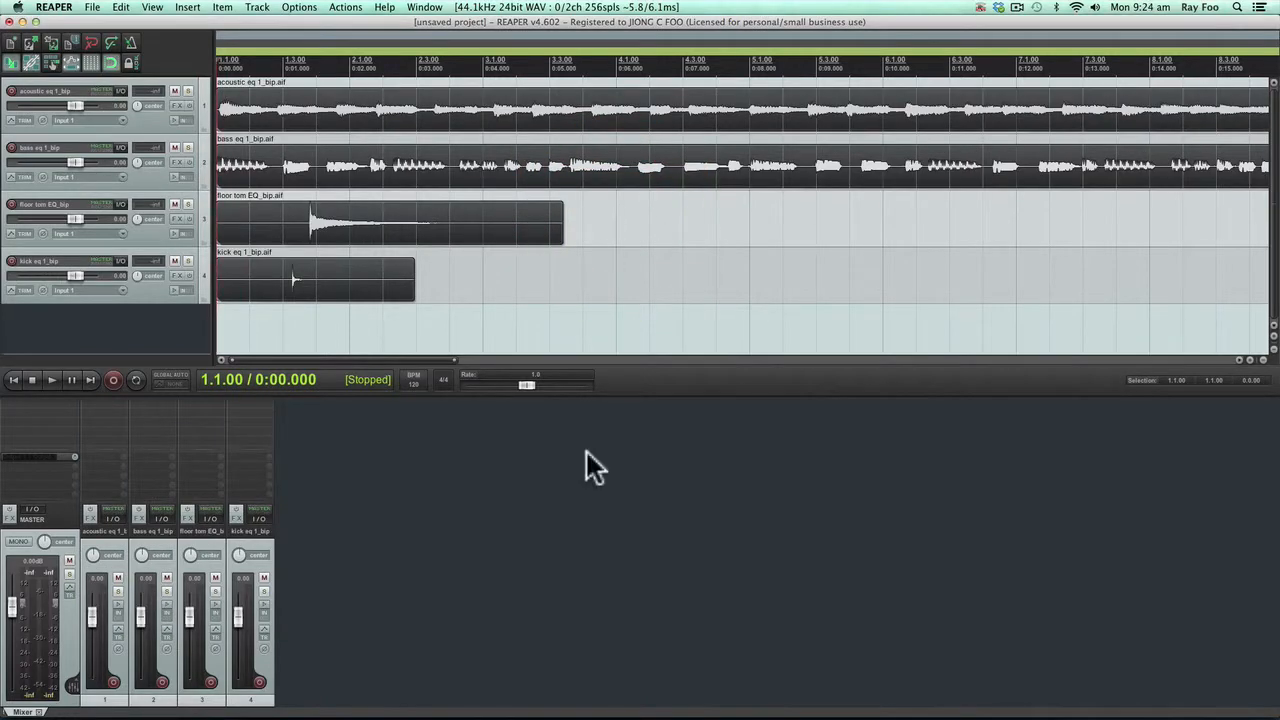
Step: Listen to the acoustic eq 1_bip track on its own, and unsolo it after stopping playback
left_click(187, 91)
key("space")
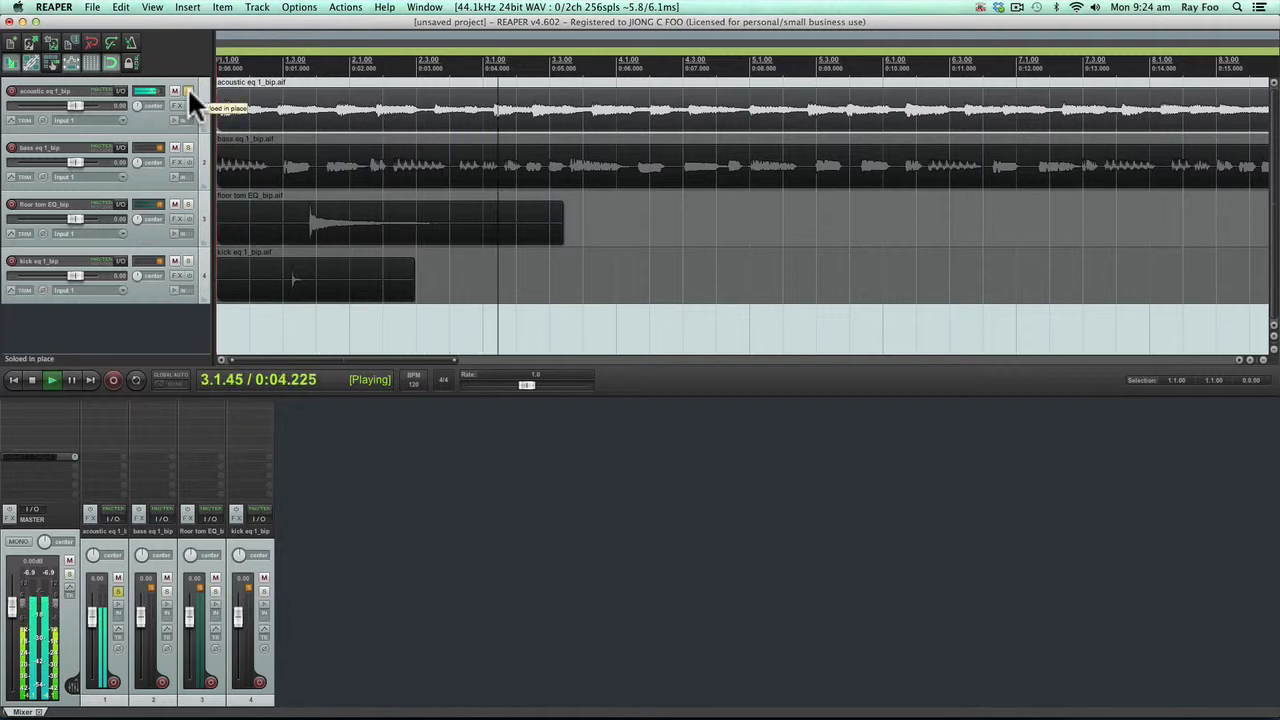
key("space")
left_click(187, 89)
Step: Audition the bass eq 1_bip track in solo, stop playback and release its solo
left_click(187, 147)
key("space")
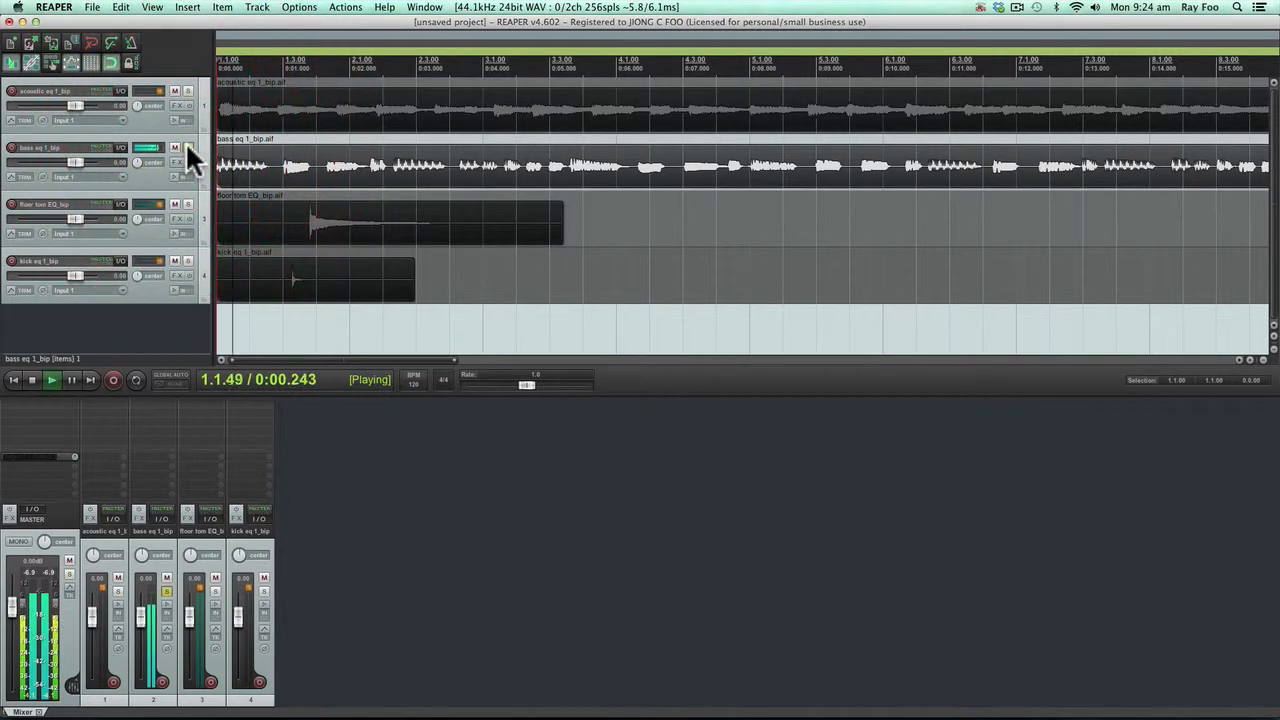
key("space")
left_click(186, 146)
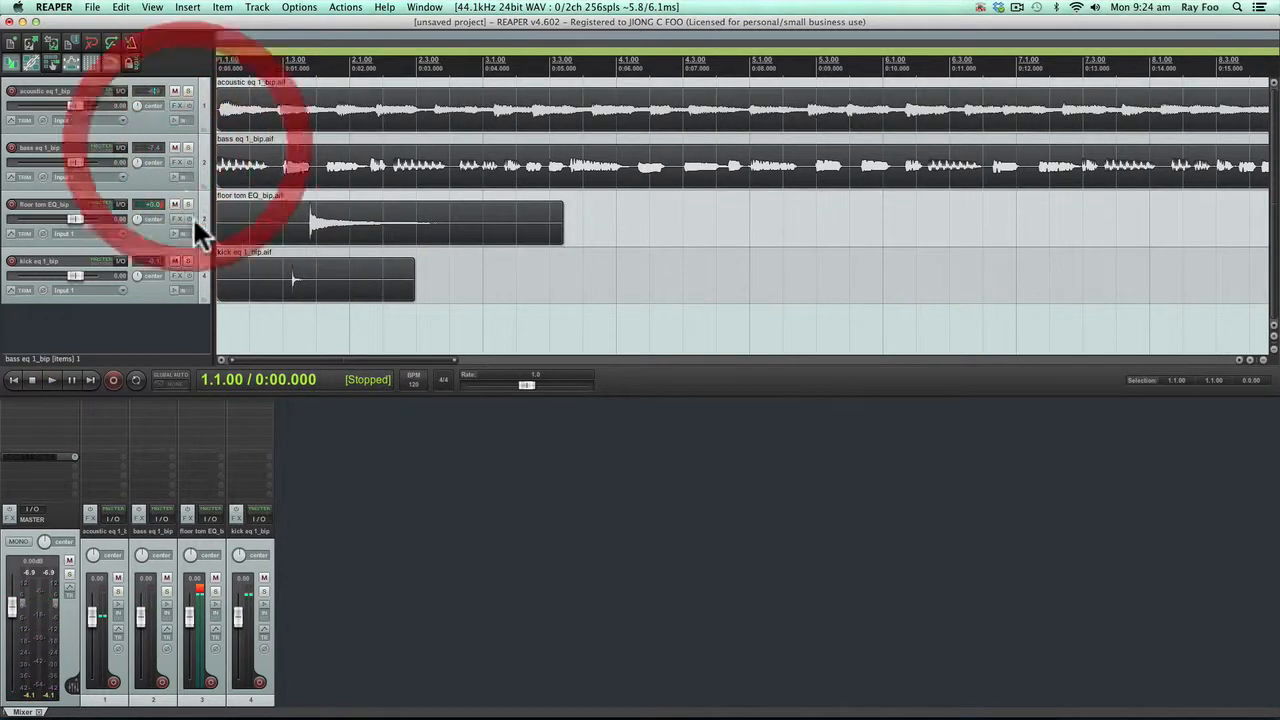
Step: Audition the floor tom EQ_bip track in solo, stop playback and release its solo
left_click(190, 202)
key("space")
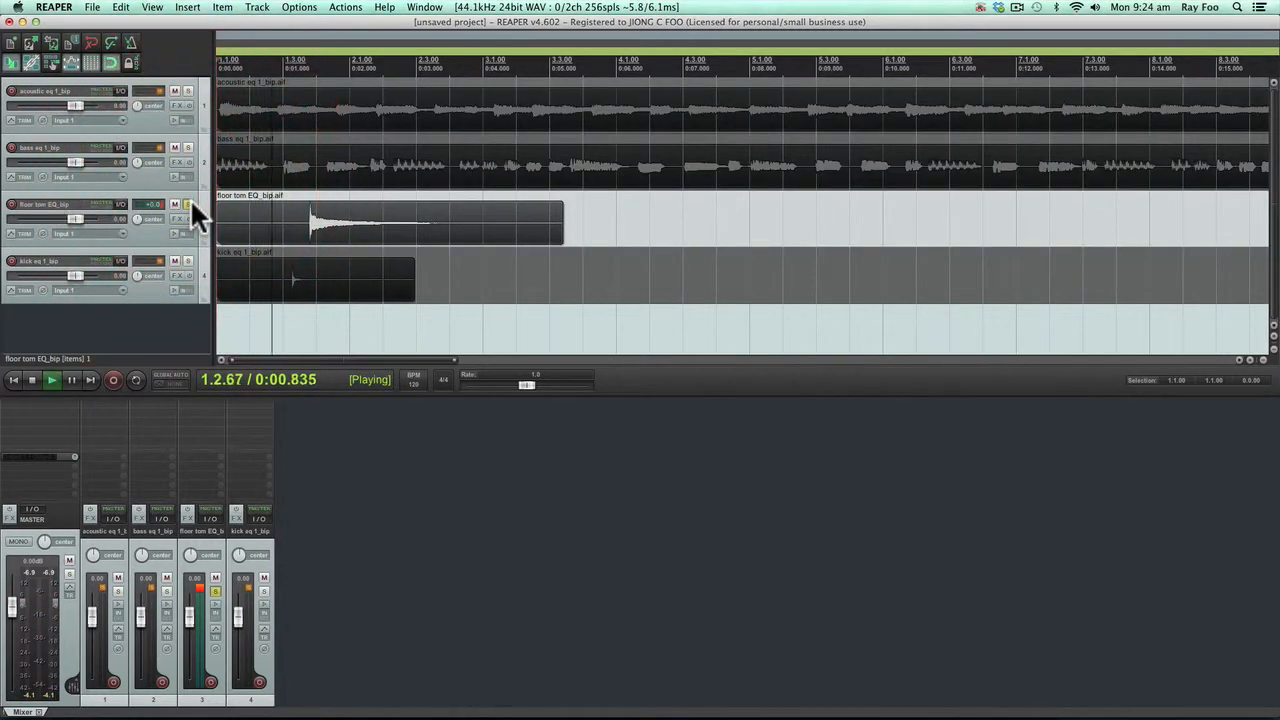
key("space")
left_click(188, 203)
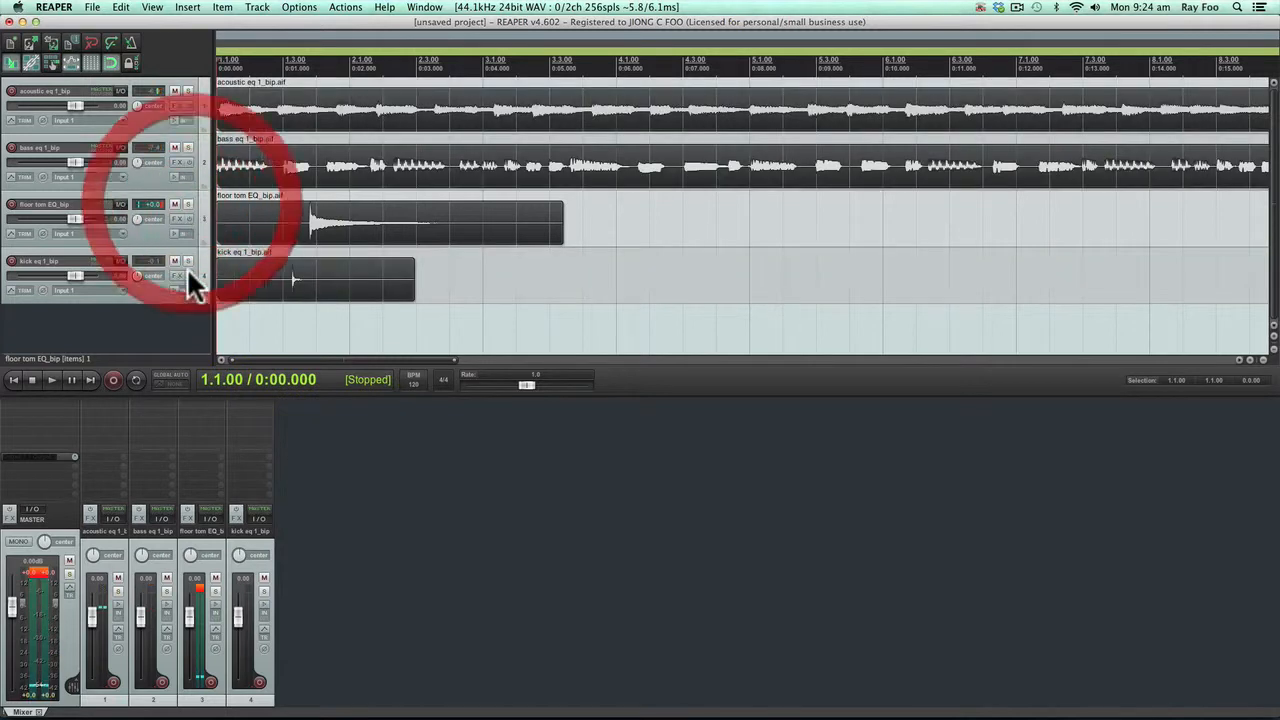
Step: Audition the kick eq 1_bip track in solo, stop playback and release its solo
right_click(187, 259)
right_click(187, 253)
left_click(187, 256)
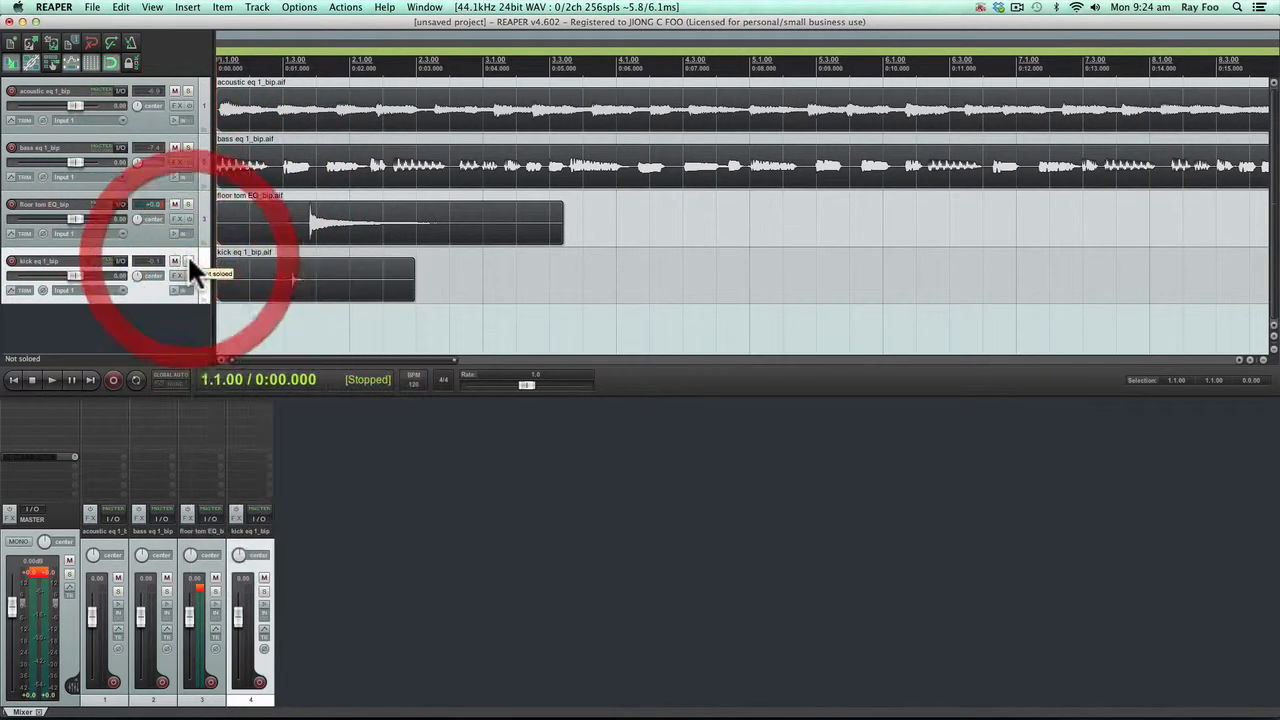
left_click(187, 256)
key("space")
key("space")
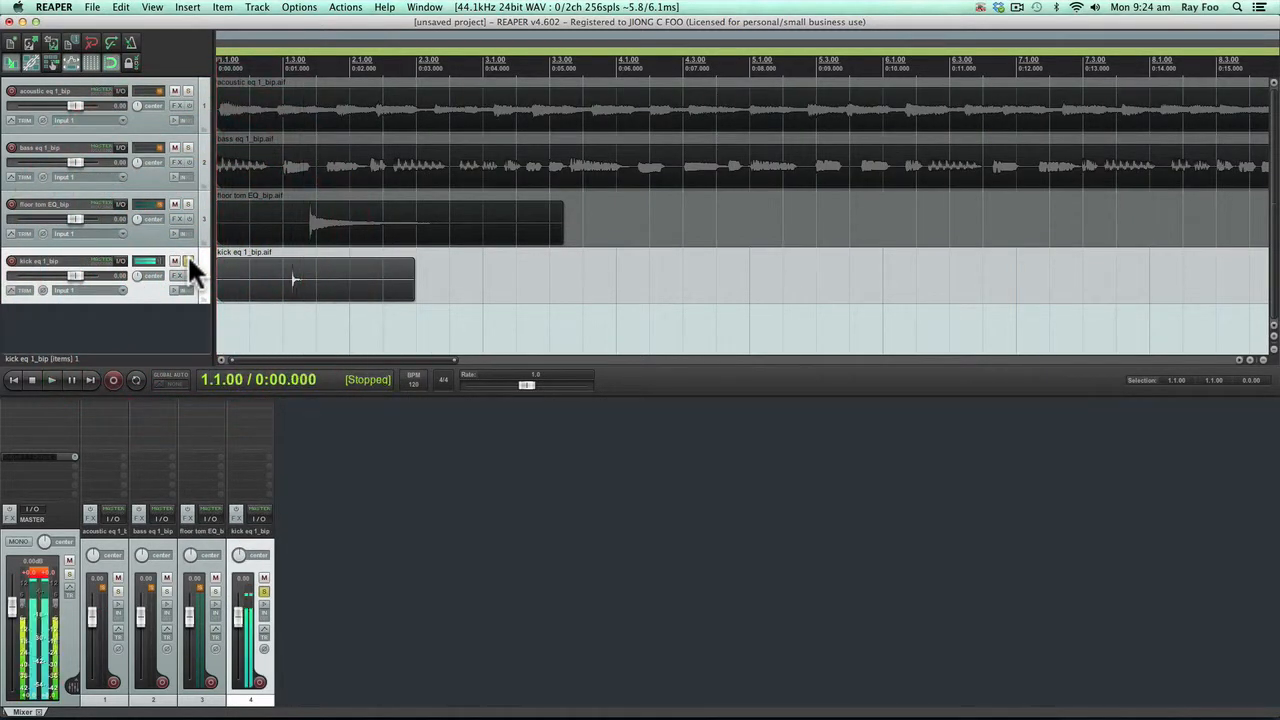
left_click(187, 258)
Step: Solo the acoustic track, set a loop from 2.1.00 to 5.4.00, and play it with repeat enabled
left_click(188, 88)
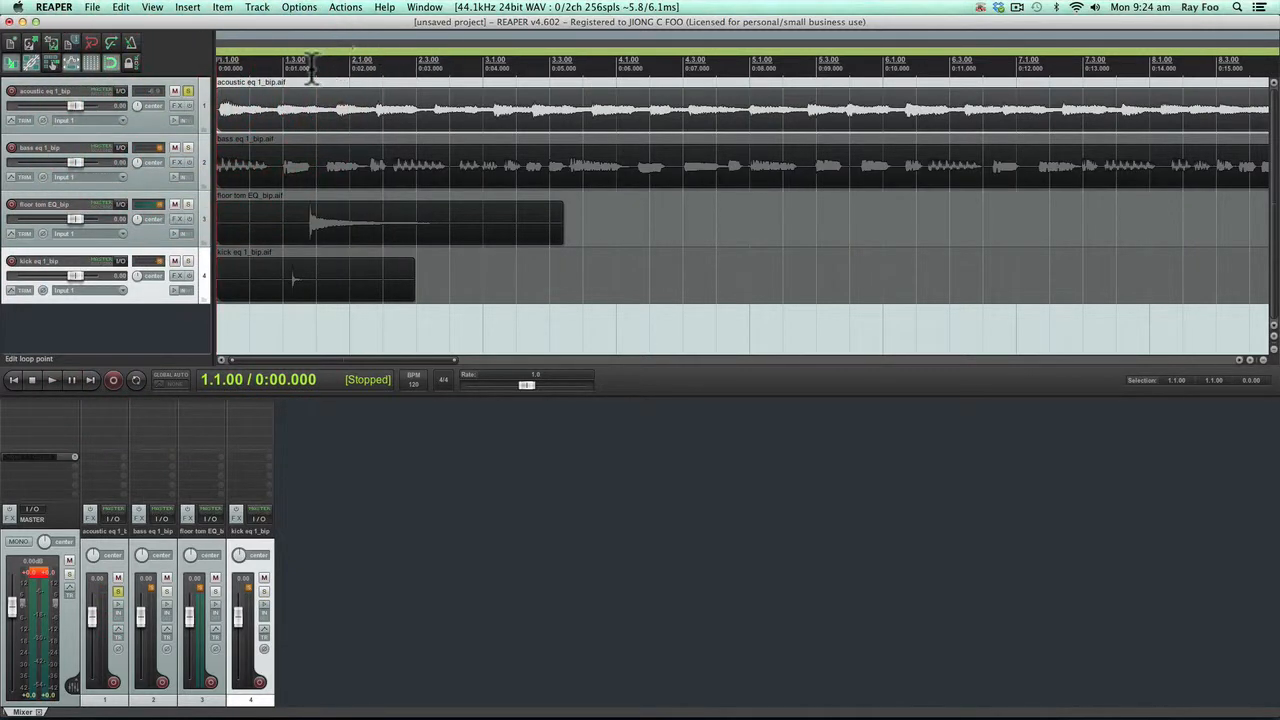
left_click(347, 68)
left_click_drag(347, 68, 847, 94)
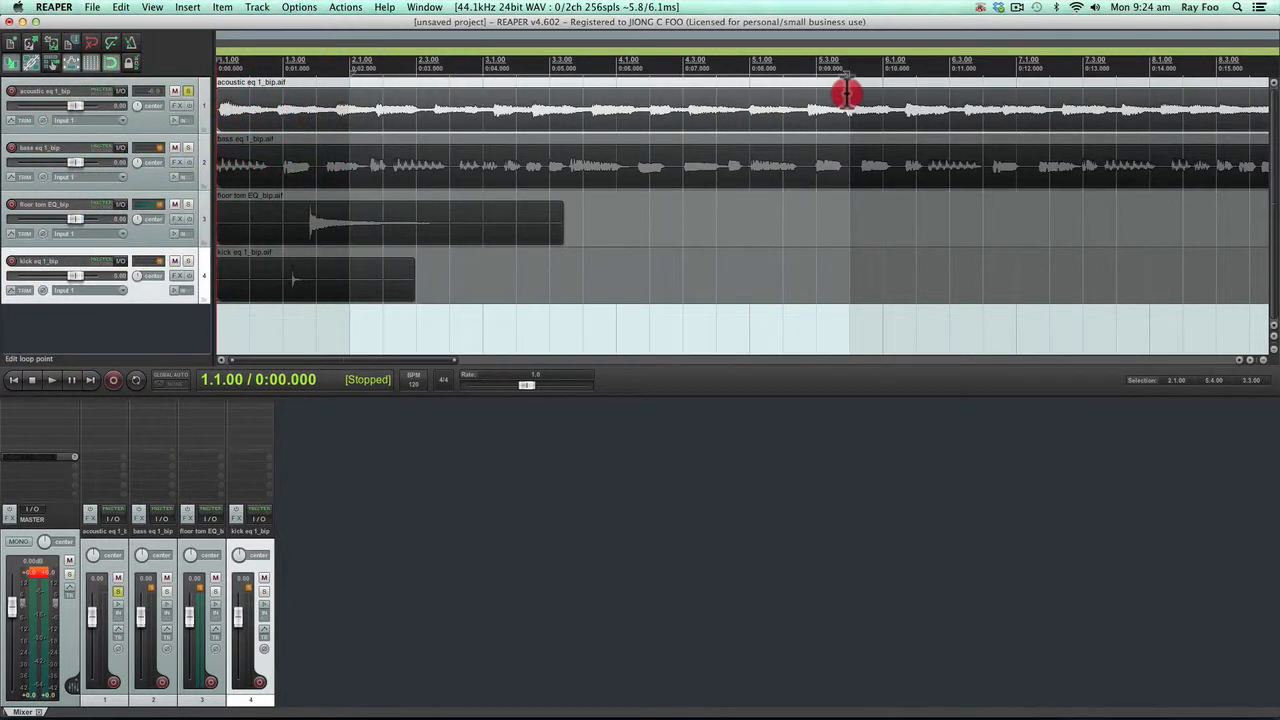
left_click(137, 379)
left_click(52, 380)
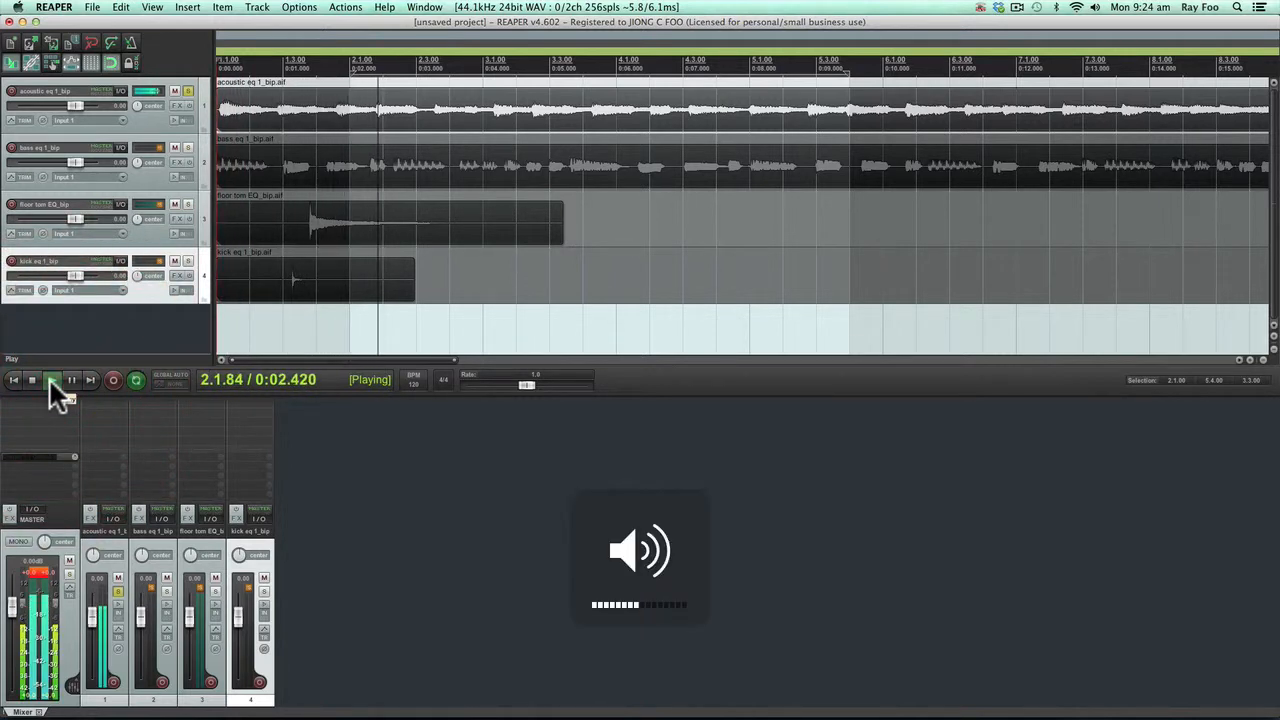
Step: Add the Cockos ReaEQ plug-in to the acoustic eq 1_bip track and stop playback
left_click(106, 413)
left_click(279, 288)
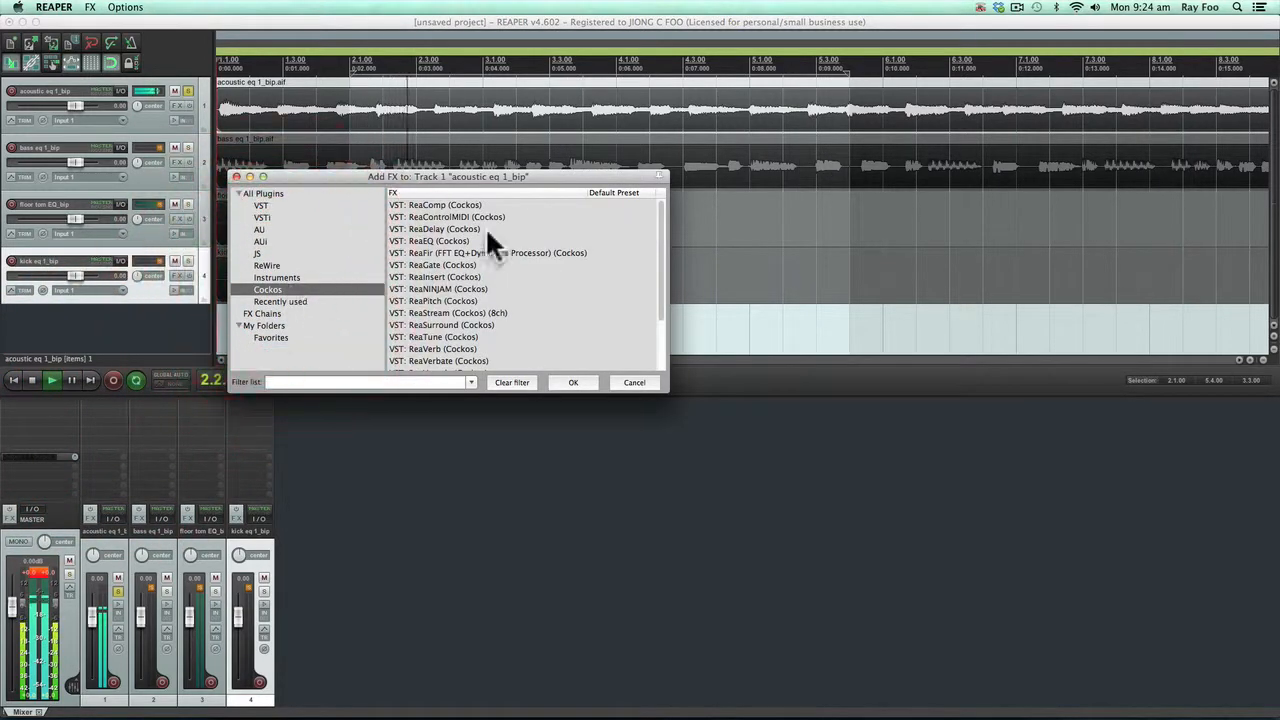
left_click(440, 240)
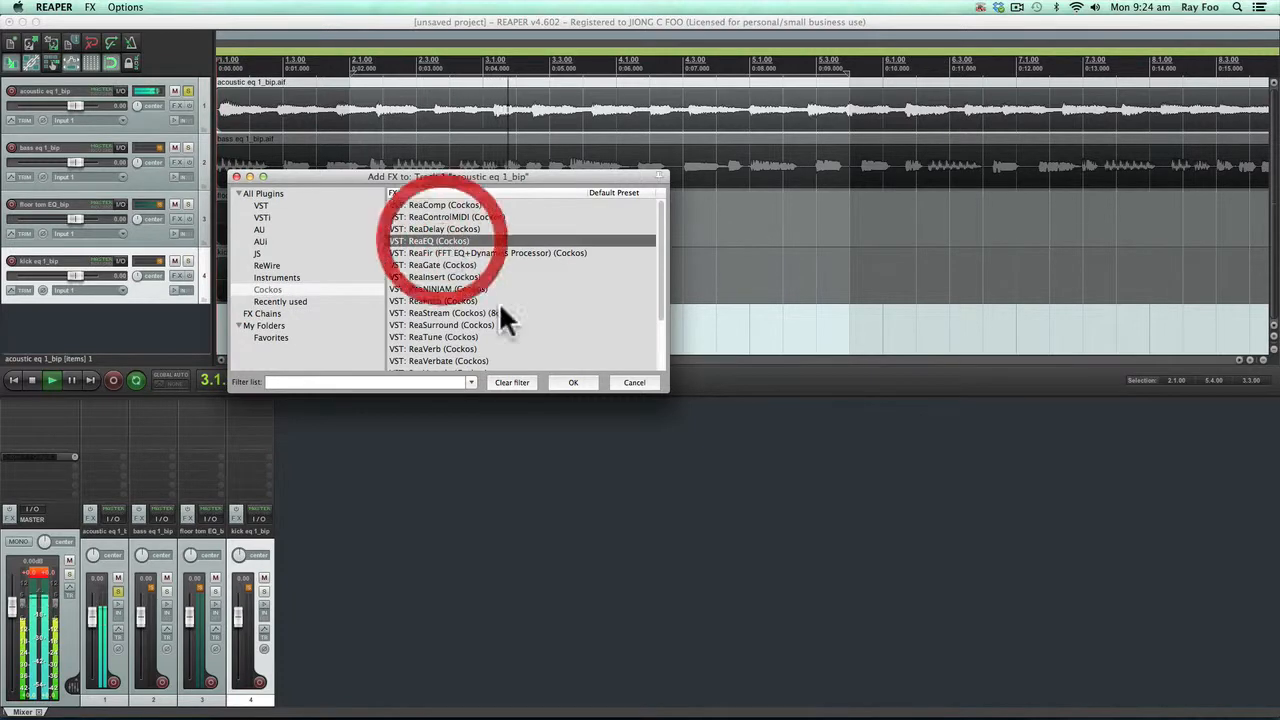
left_click(573, 382)
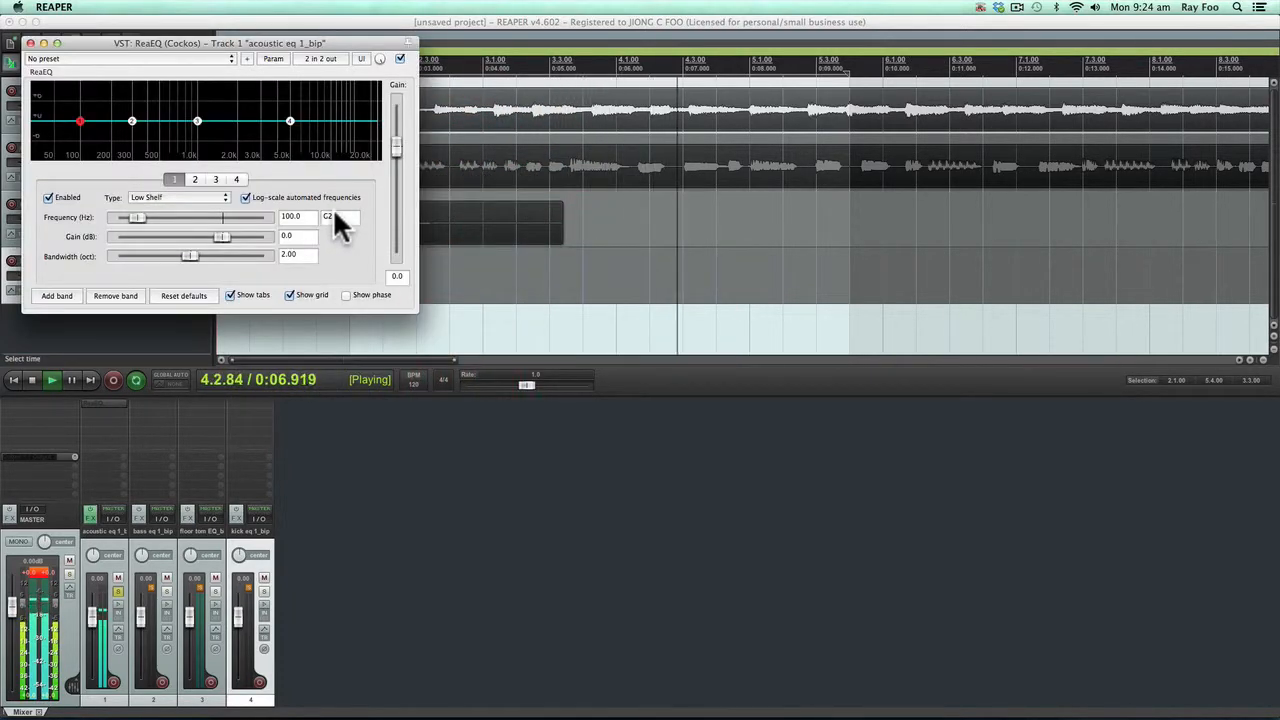
key("space")
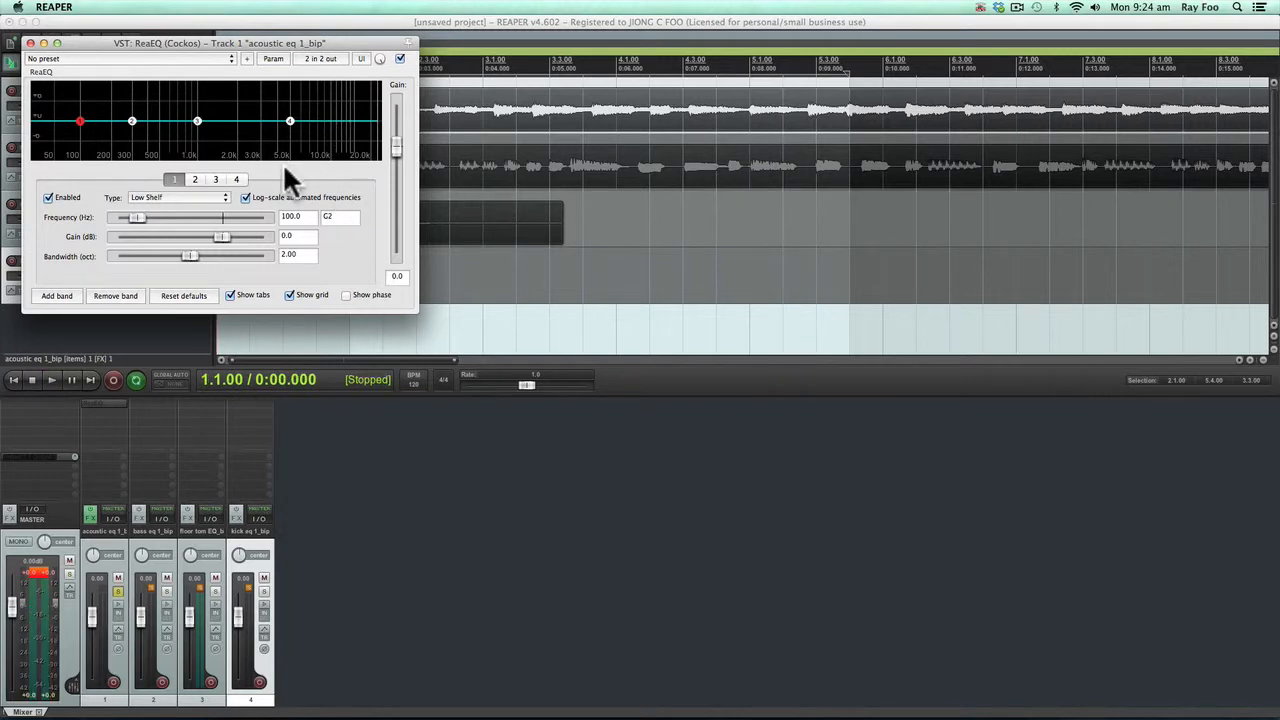
Step: Move the ReaEQ window below the tracks and play the loop briefly to check the acoustic guitar's frequency spectrum
left_click_drag(217, 42, 566, 377)
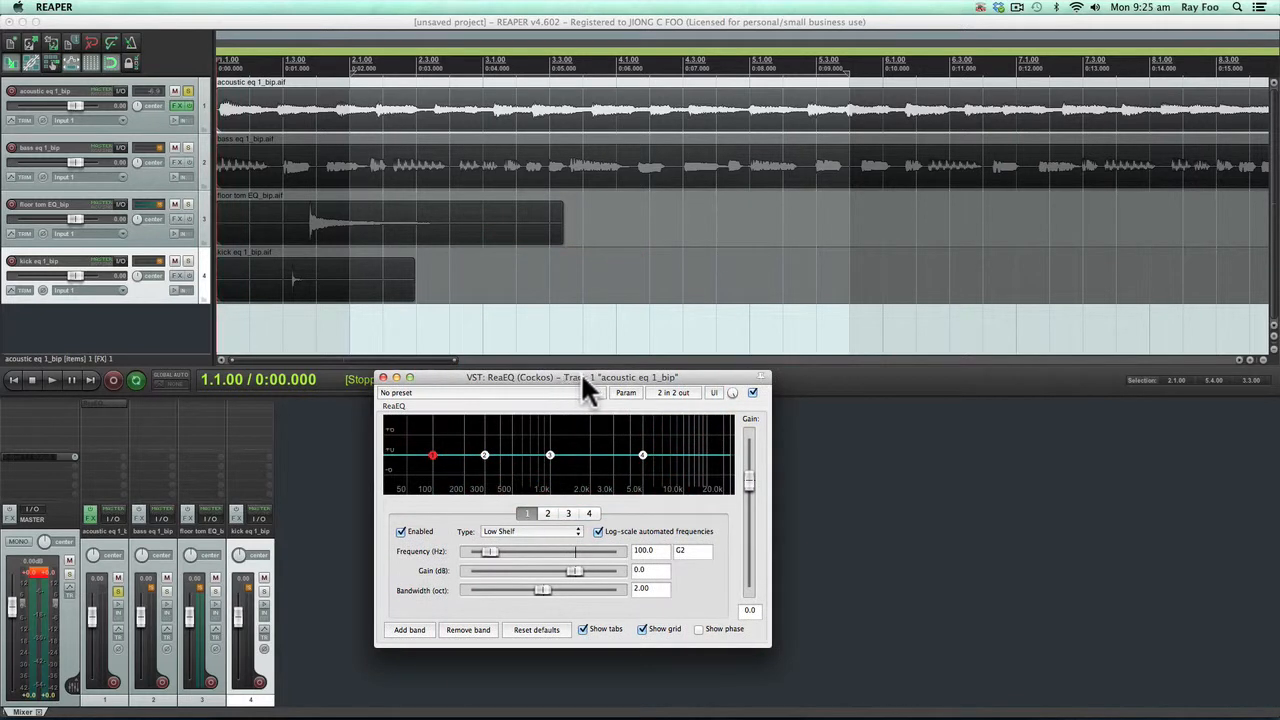
key("space")
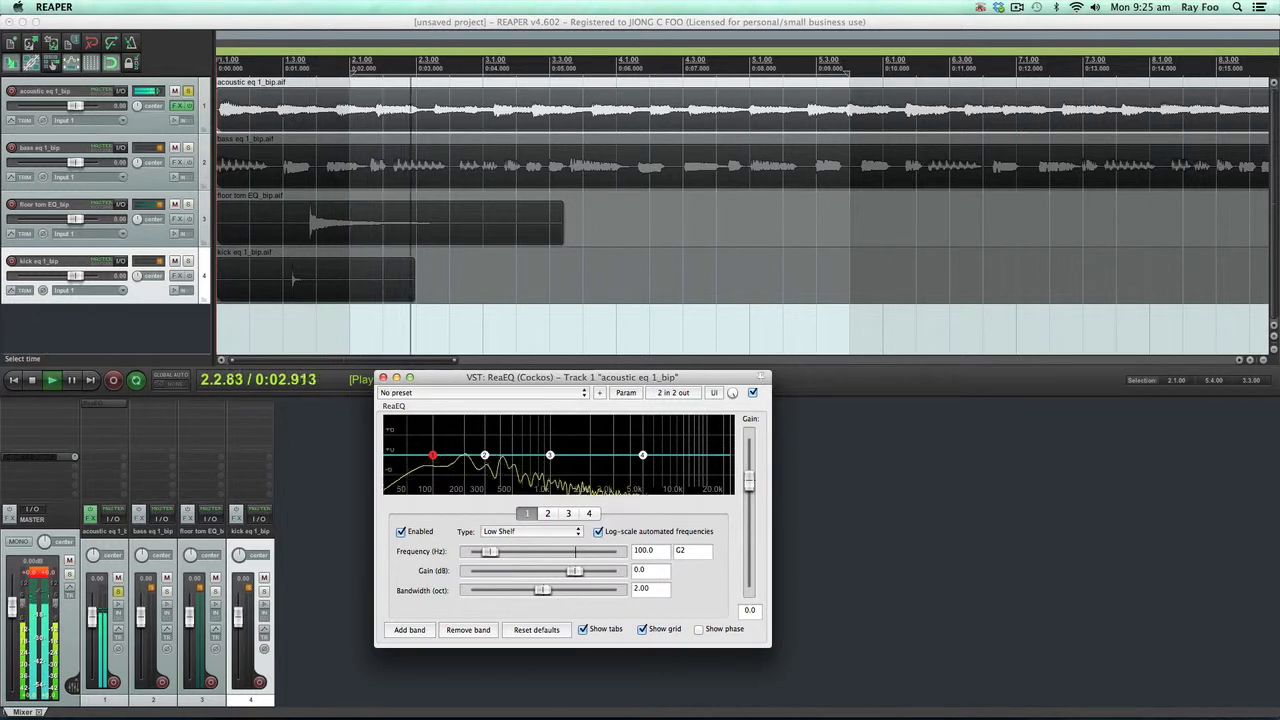
key("space")
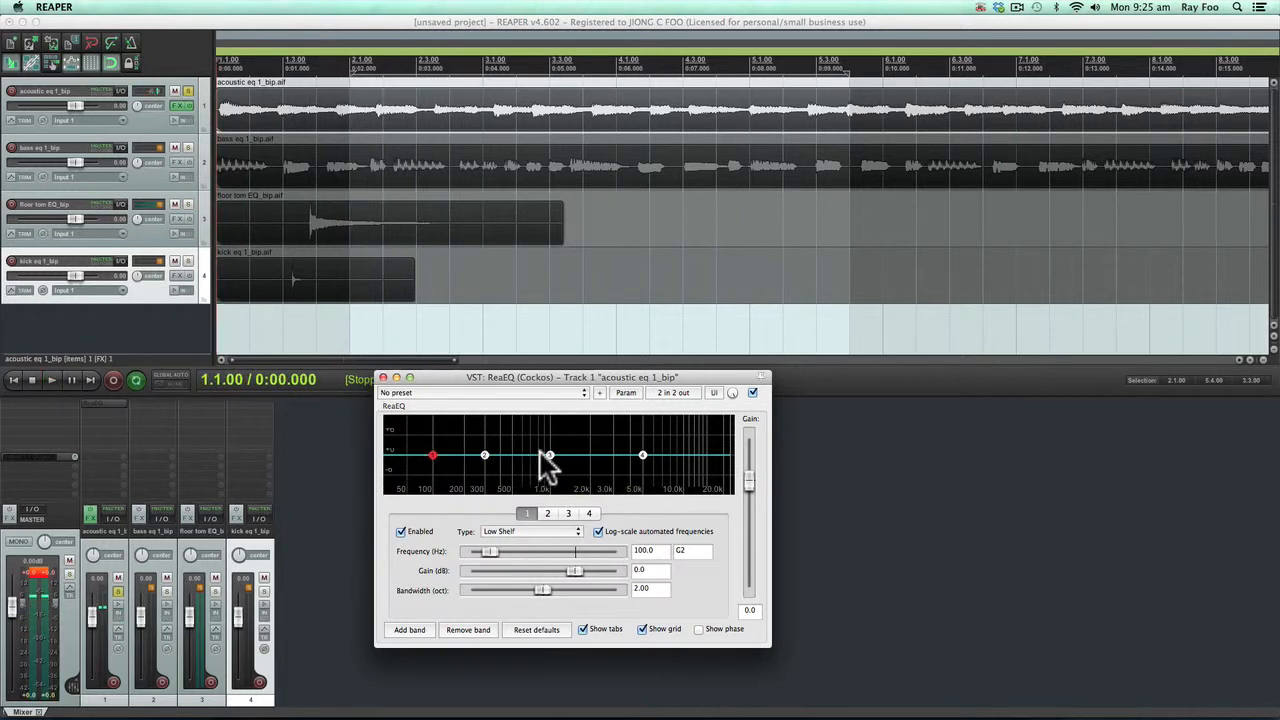
Step: Boost ReaEQ band 2 at 307.8 Hz with a gain of 10.0 dB
left_click(484, 455)
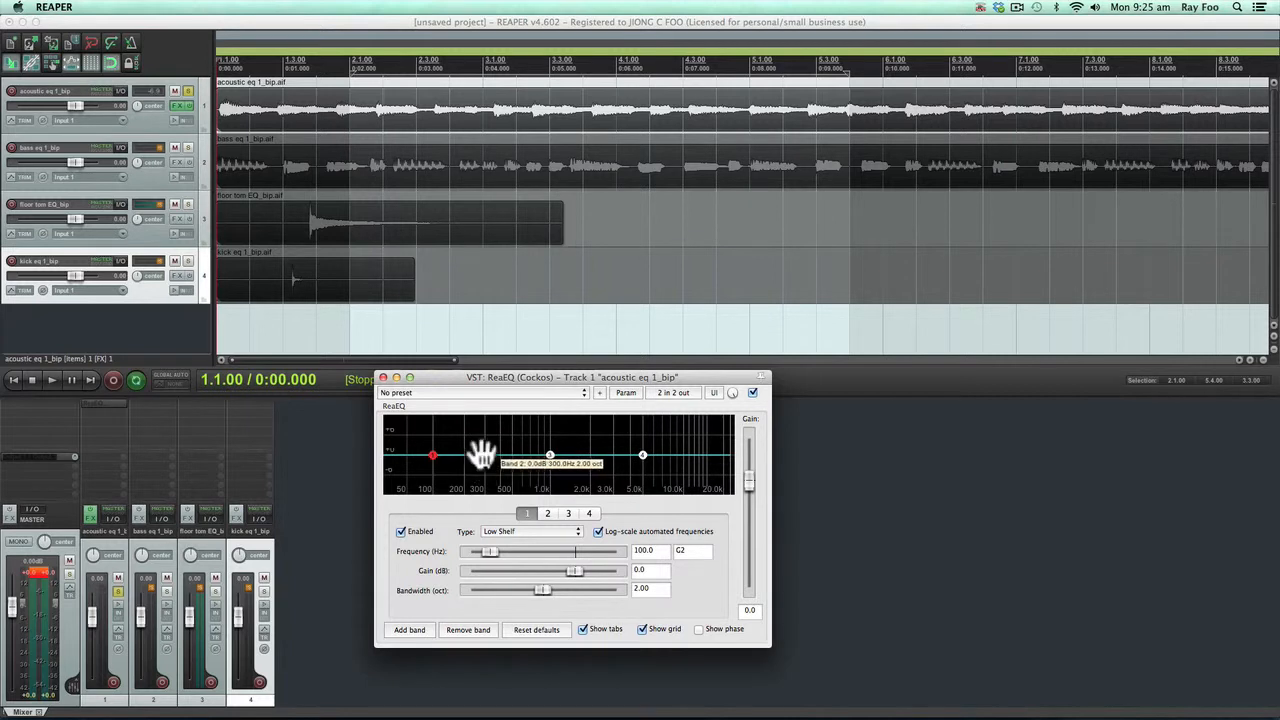
left_click_drag(485, 455, 486, 428)
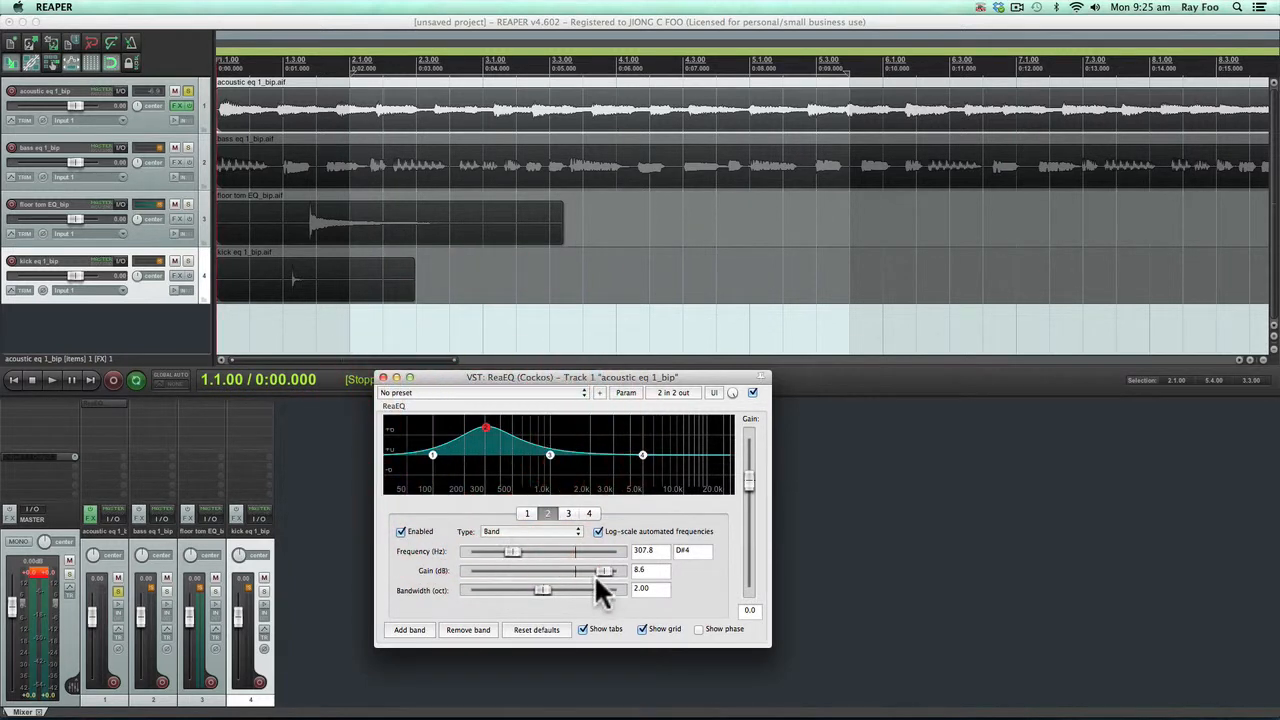
mouse_move(599, 570)
left_mouse_down()
mouse_move(587, 570)
mouse_move(610, 570)
left_mouse_up()
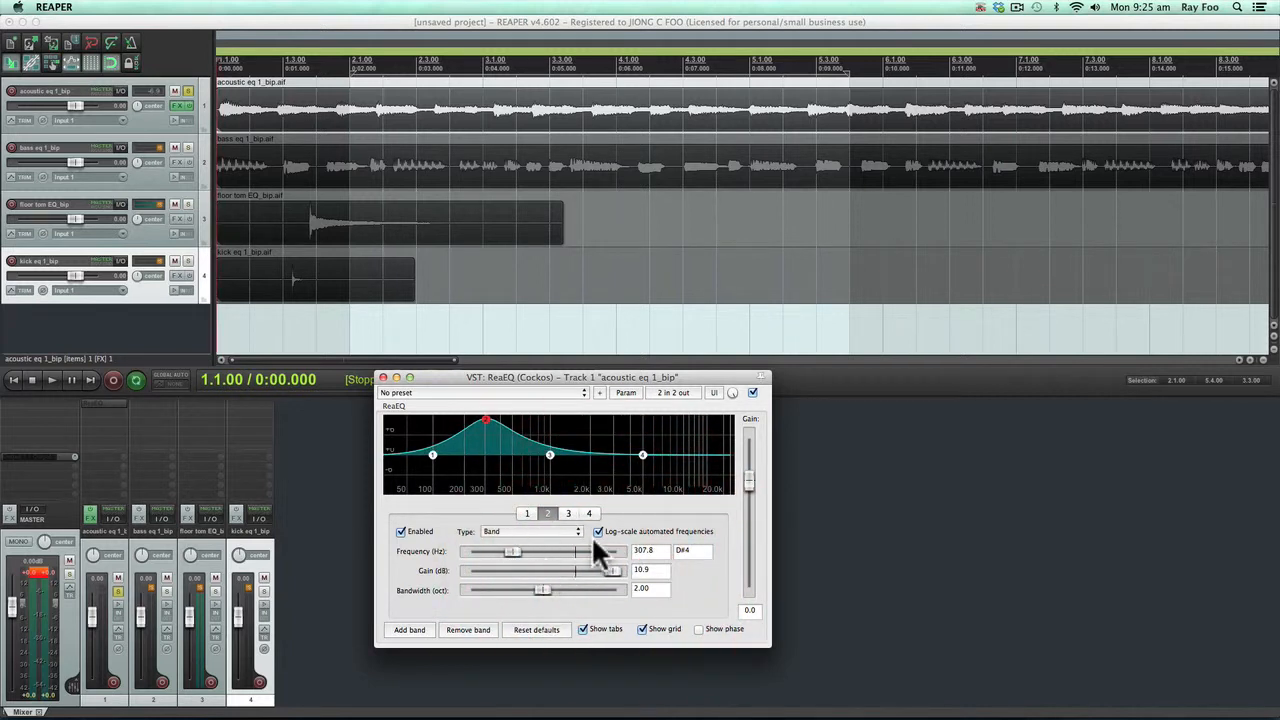
mouse_move(612, 571)
left_mouse_down()
mouse_move(593, 564)
mouse_move(613, 569)
left_mouse_up()
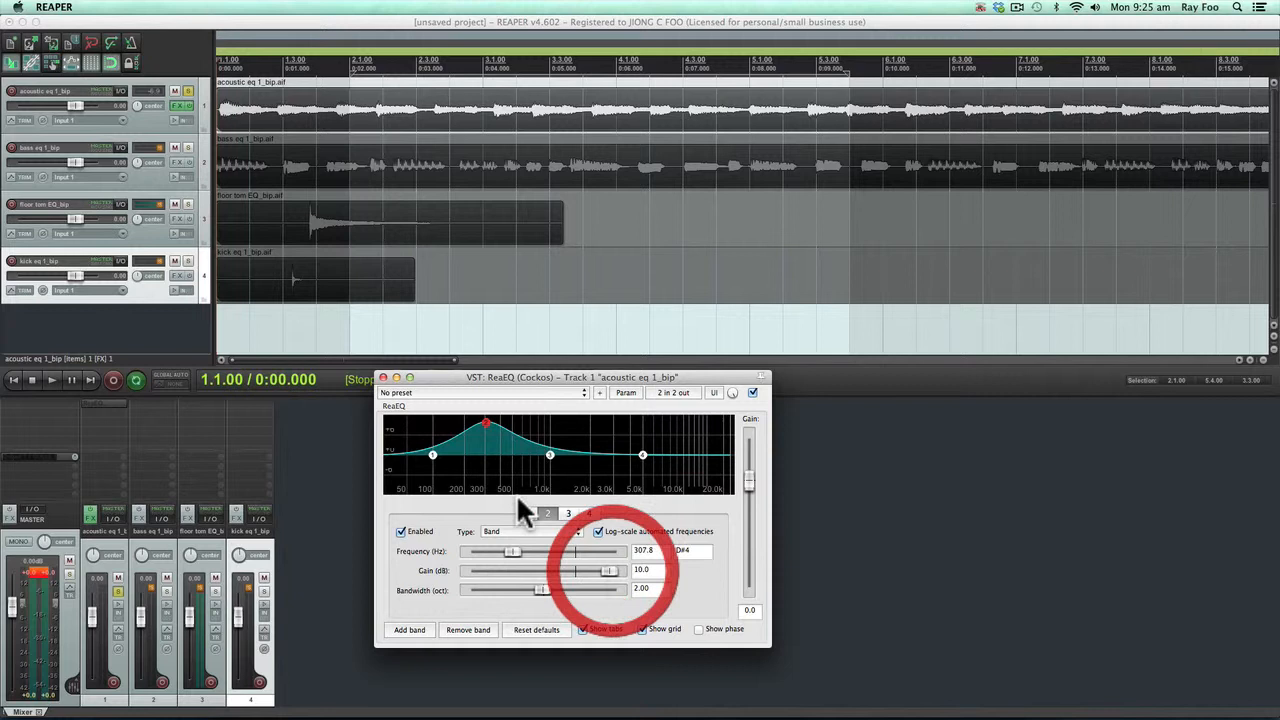
left_click(542, 589)
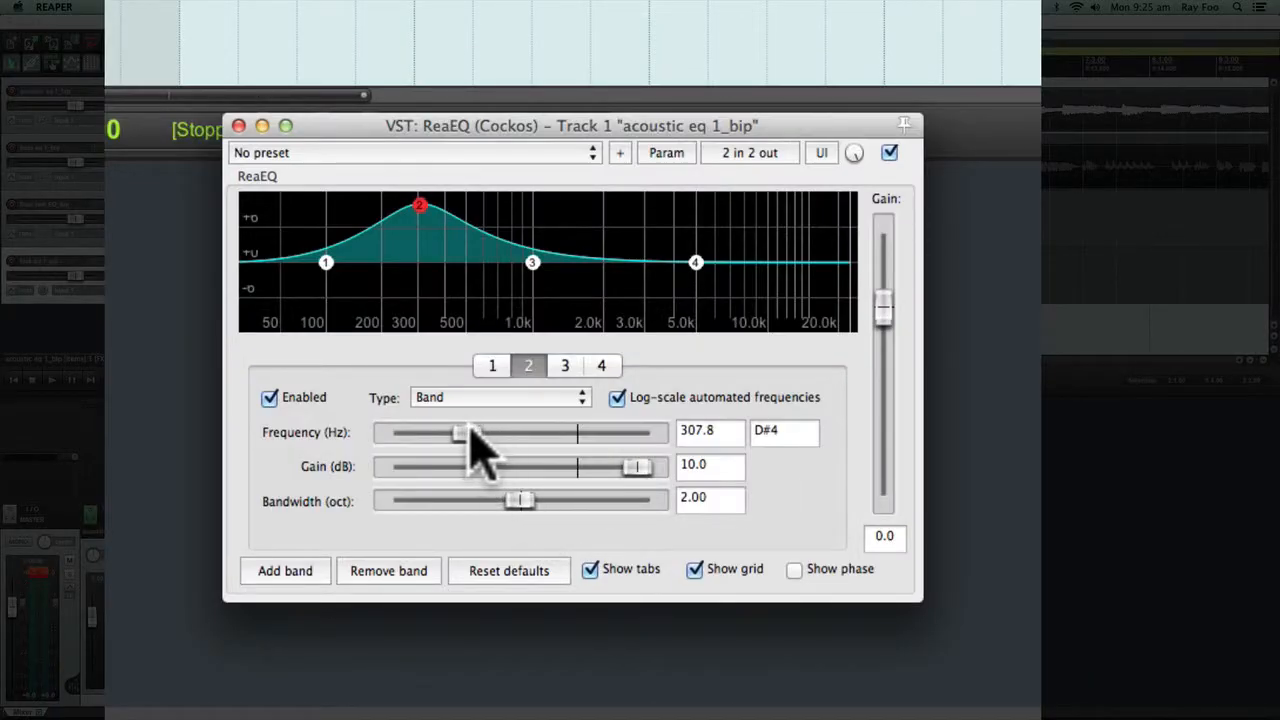
Step: Play the loop and set the frequency of ReaEQ band 2 on the acoustic track to 500 Hz
key("space")
mouse_move(469, 429)
left_mouse_down()
mouse_move(576, 432)
mouse_move(490, 432)
left_mouse_up()
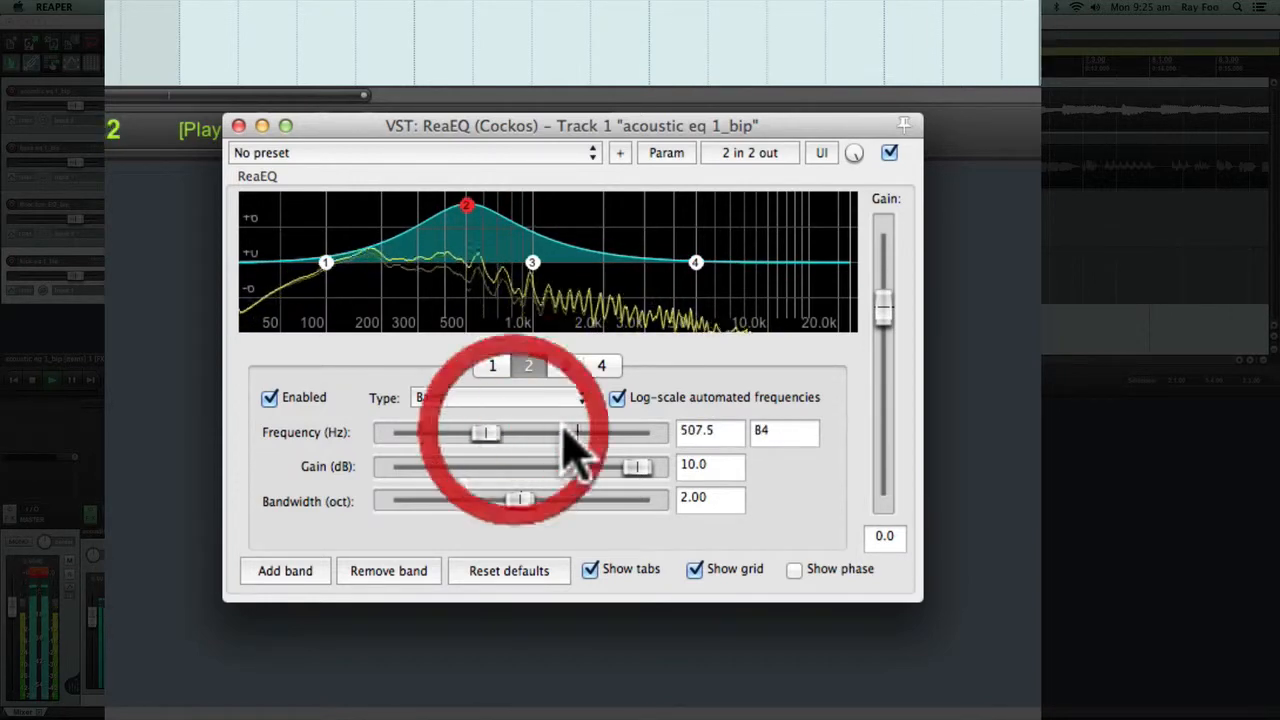
left_click_drag(716, 430, 545, 413)
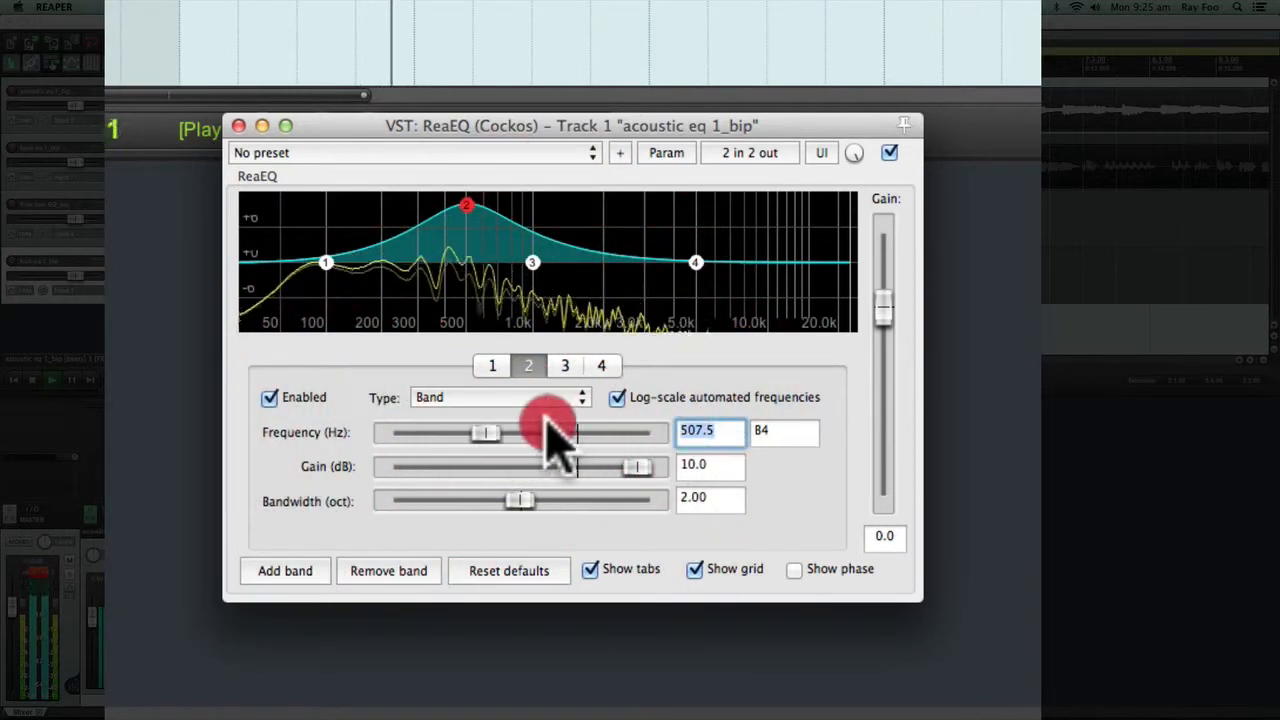
type("500")
key("Return")
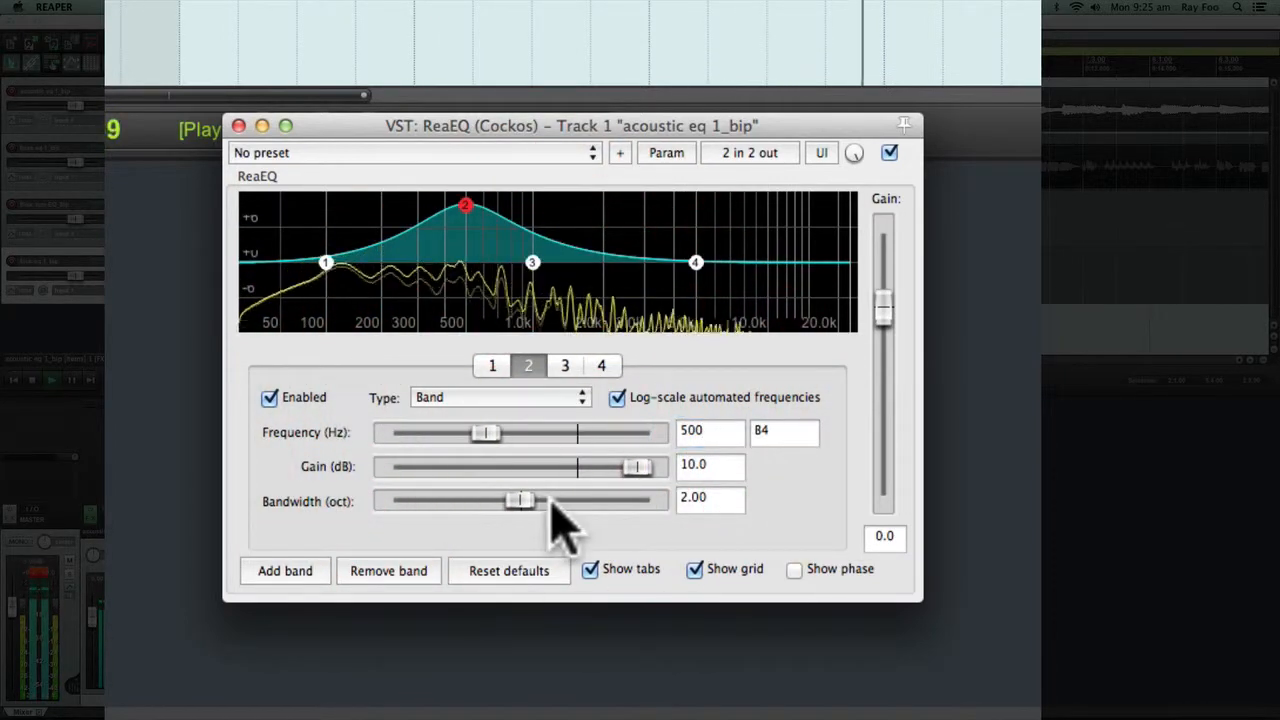
Step: Narrow band 2's bandwidth to 1.37 octaves and compare the boosted guitar with ReaEQ bypassed and active
left_click_drag(527, 497, 486, 498)
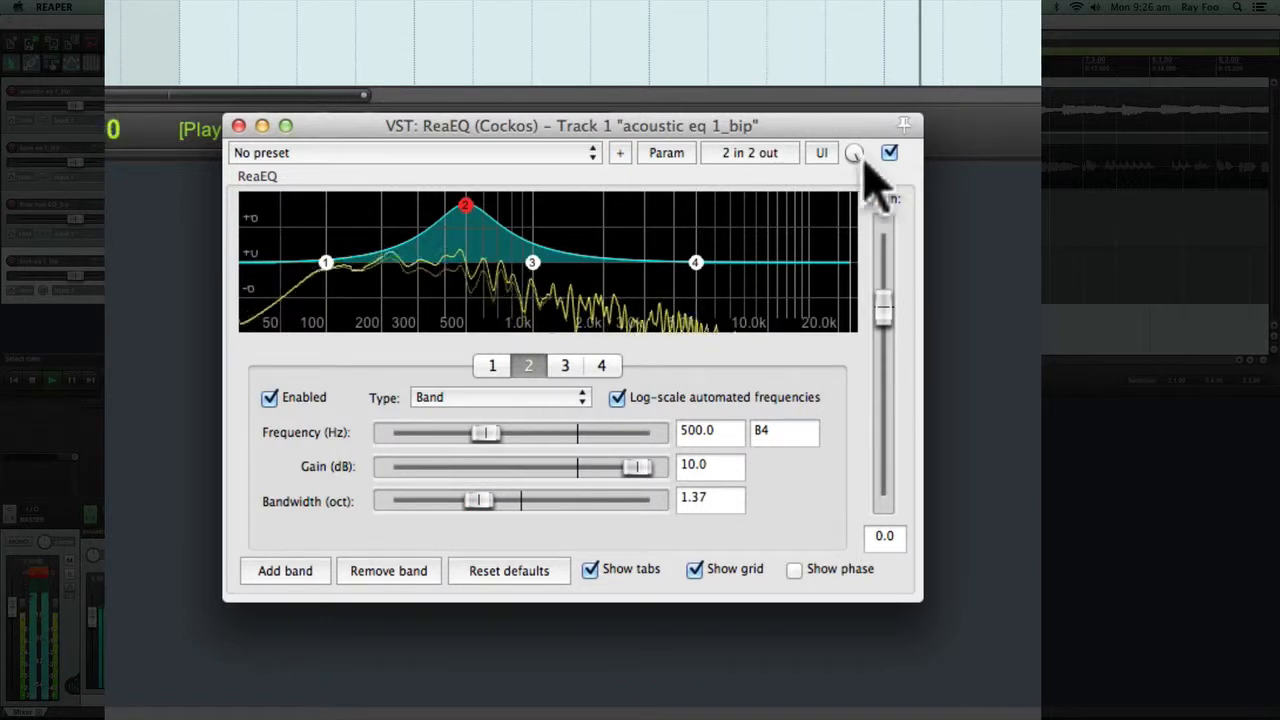
left_click(889, 153)
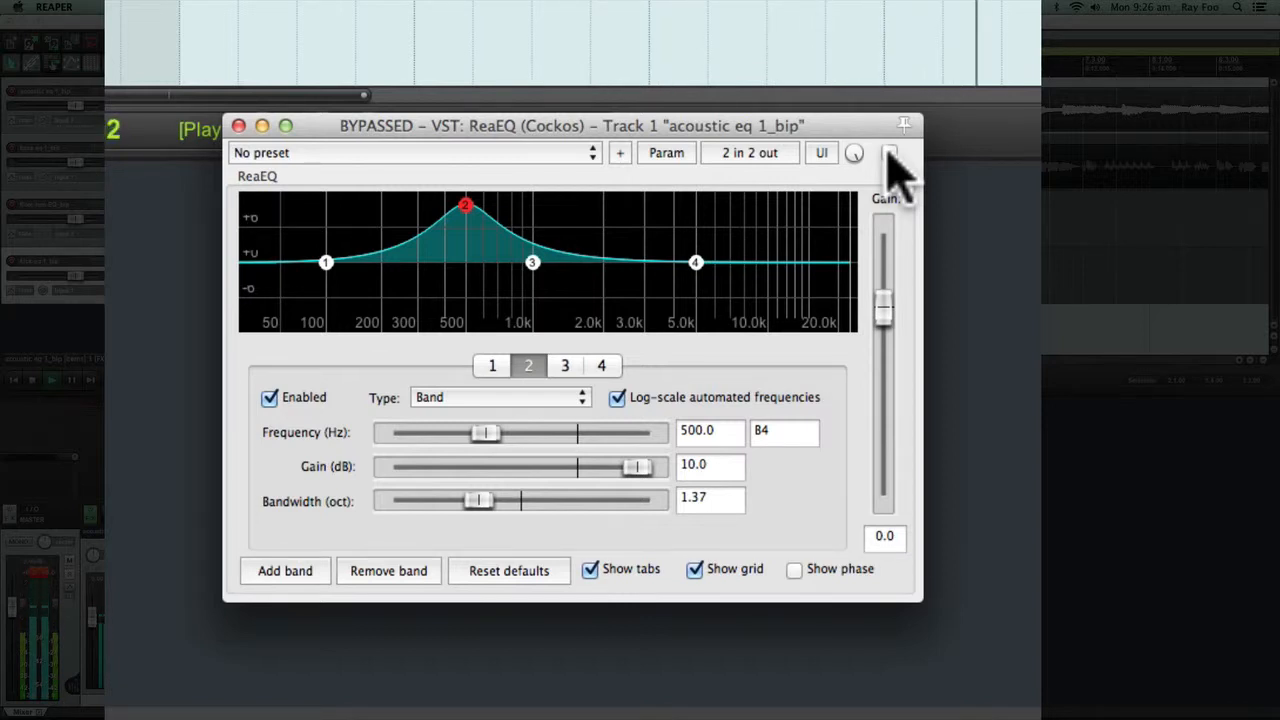
left_click(889, 153)
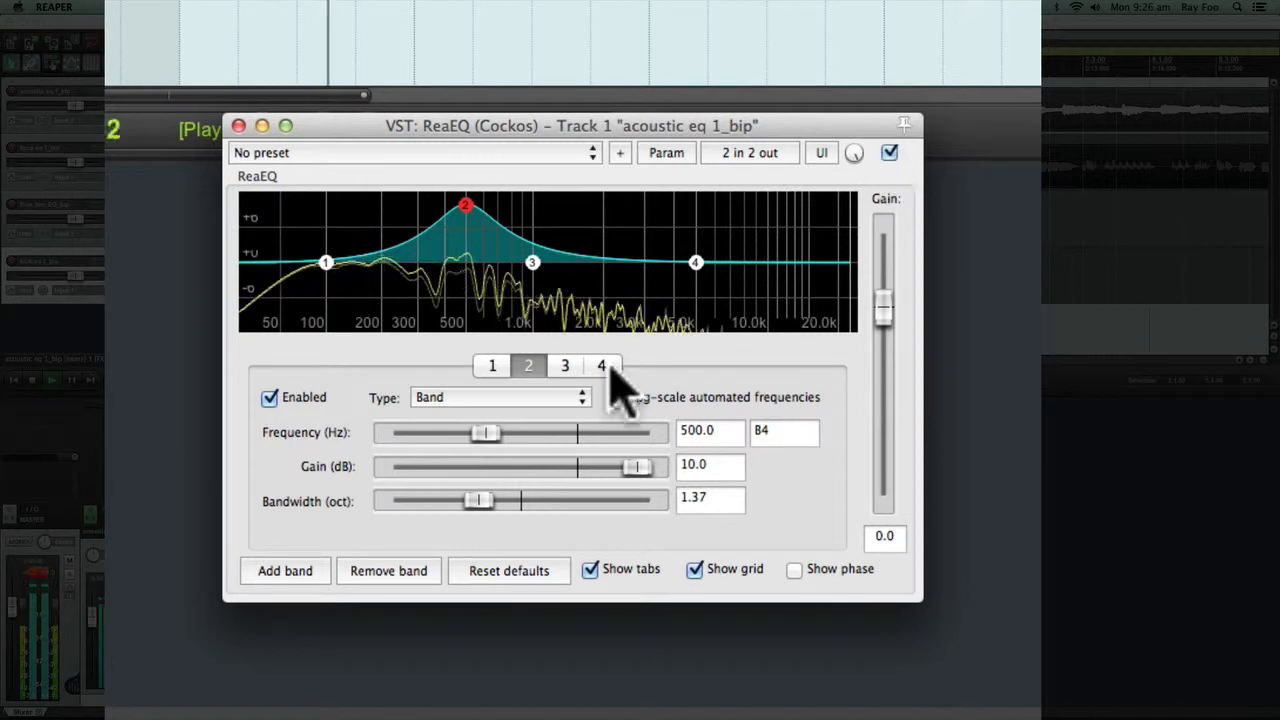
Step: Cut band 2's gain to -7.4 dB and stop playback
left_click_drag(637, 466, 543, 472)
left_click_drag(545, 465, 539, 462)
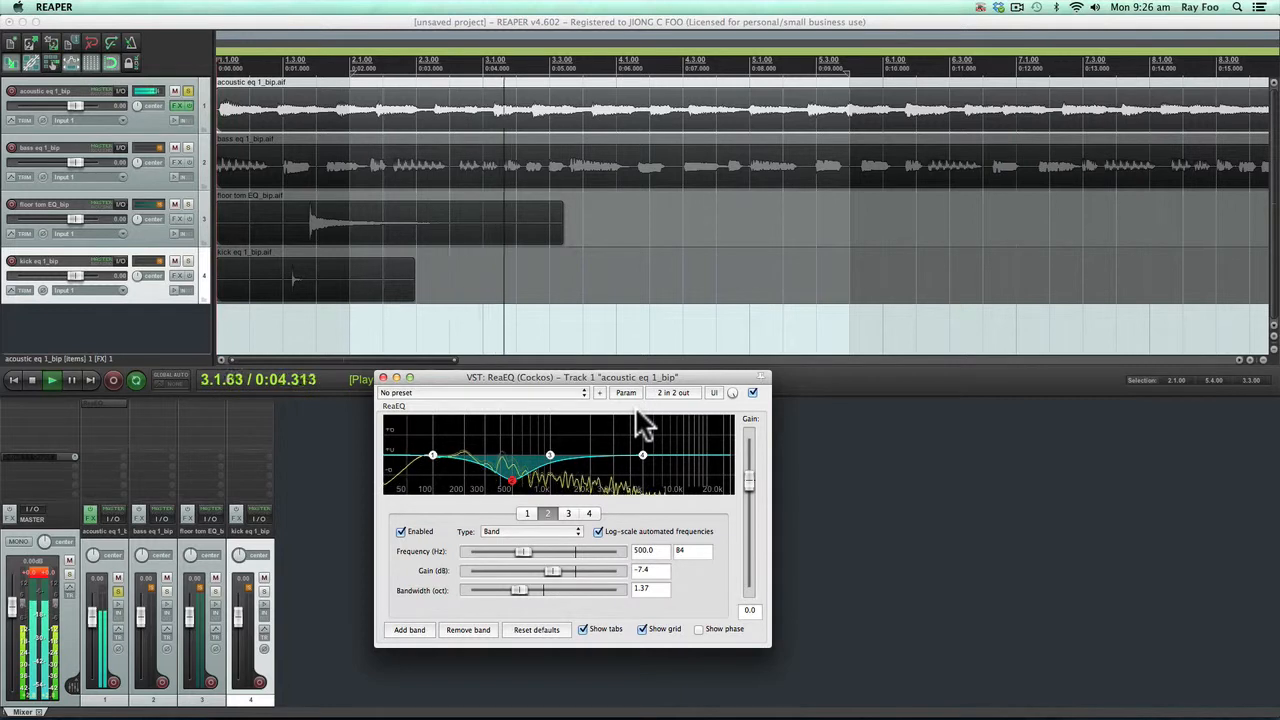
key("space")
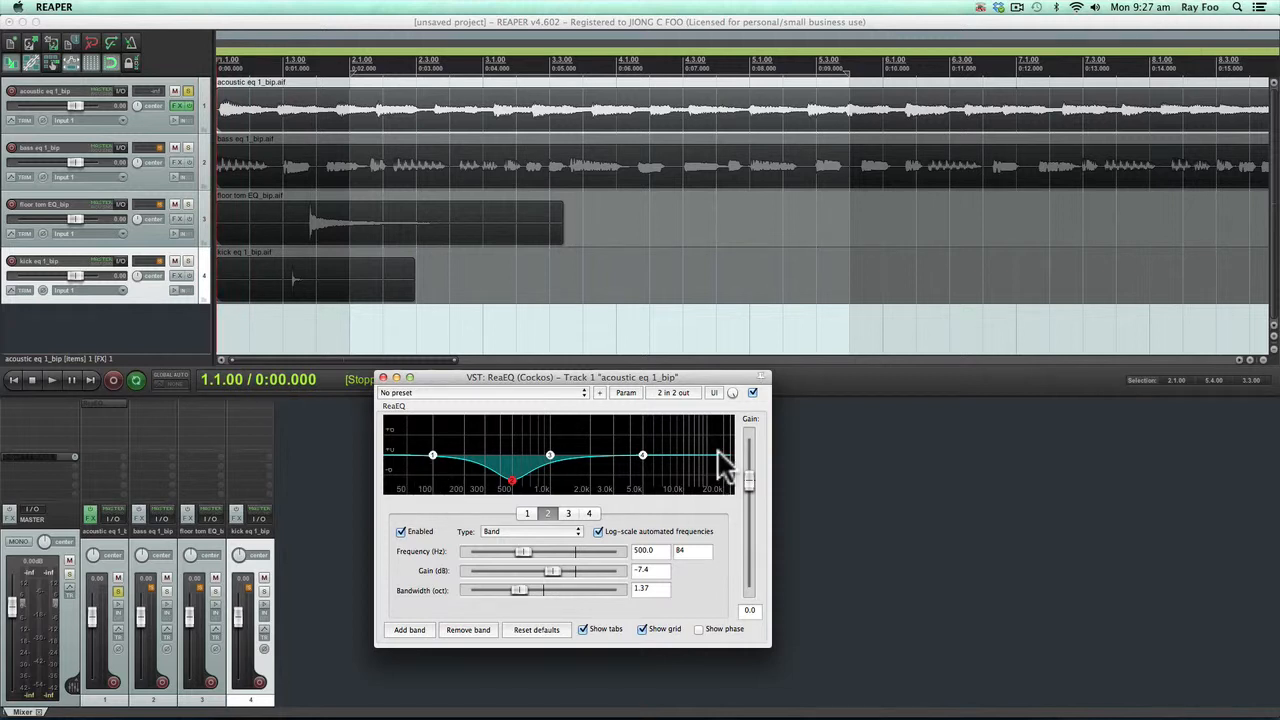
Step: Play the guitar loop with ReaEQ bypassed and with it active to compare the 500 Hz cut, and stop playback
left_click(753, 392)
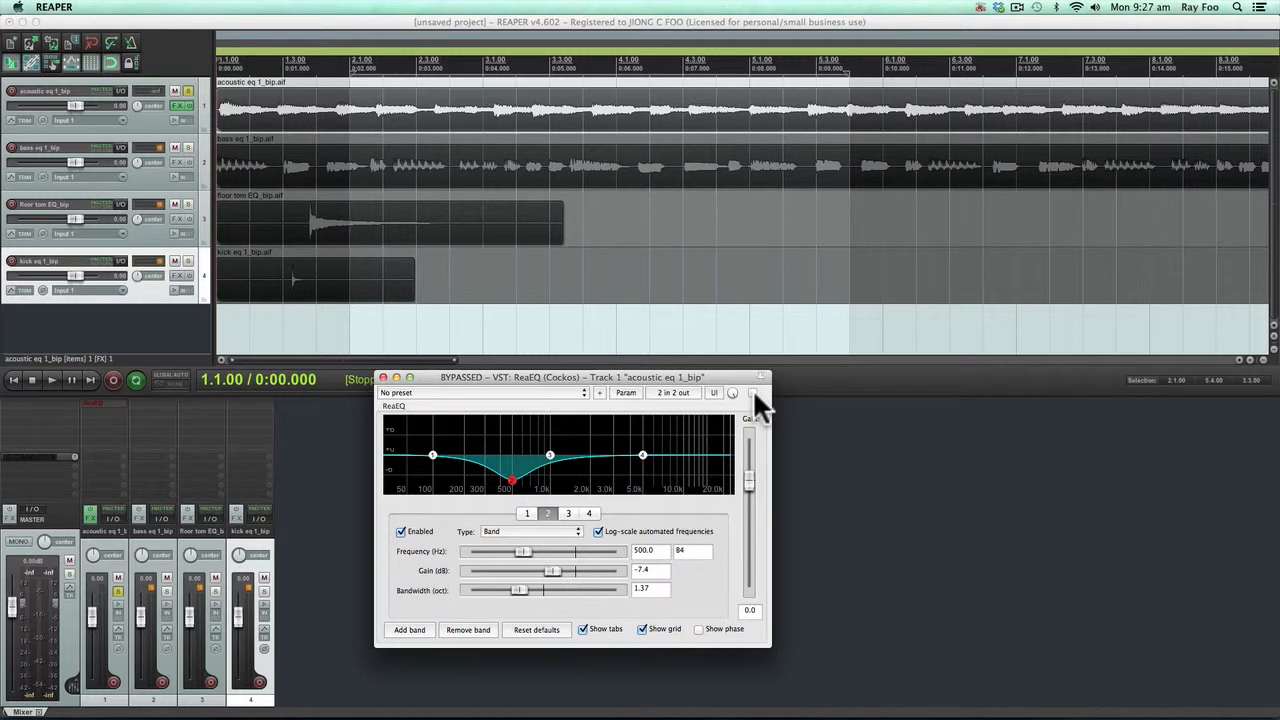
key("space")
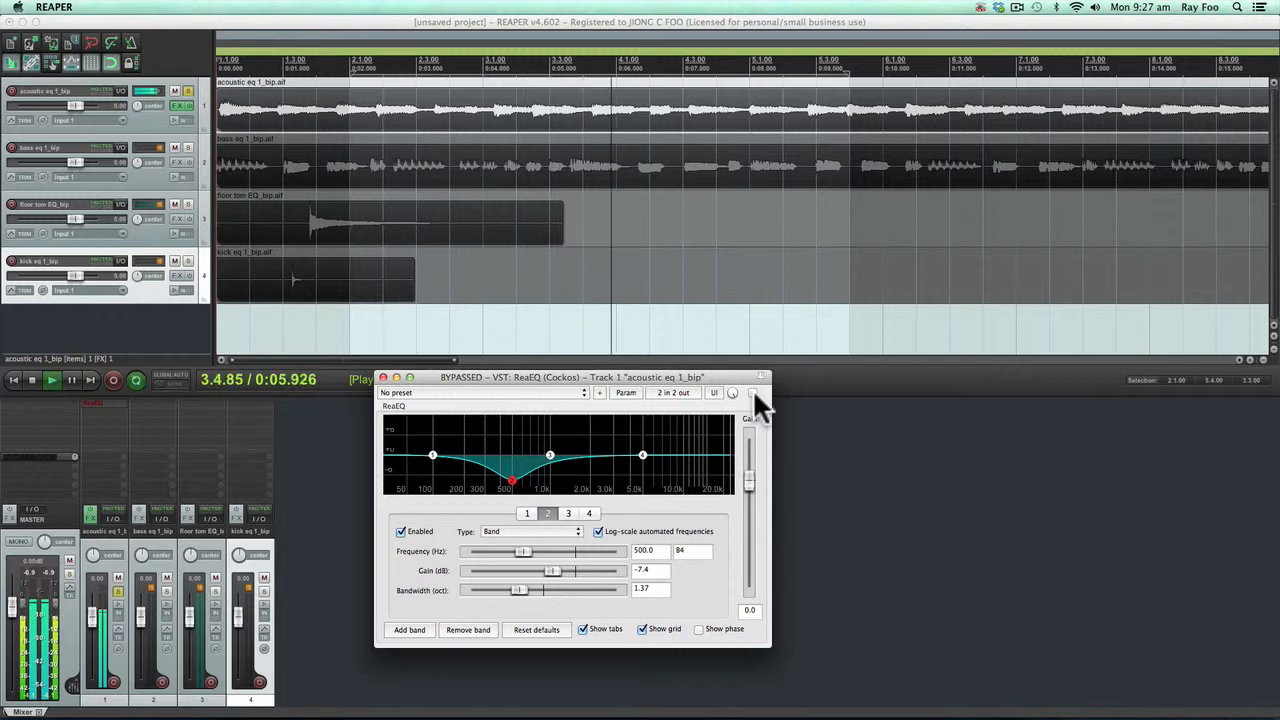
left_click(752, 390)
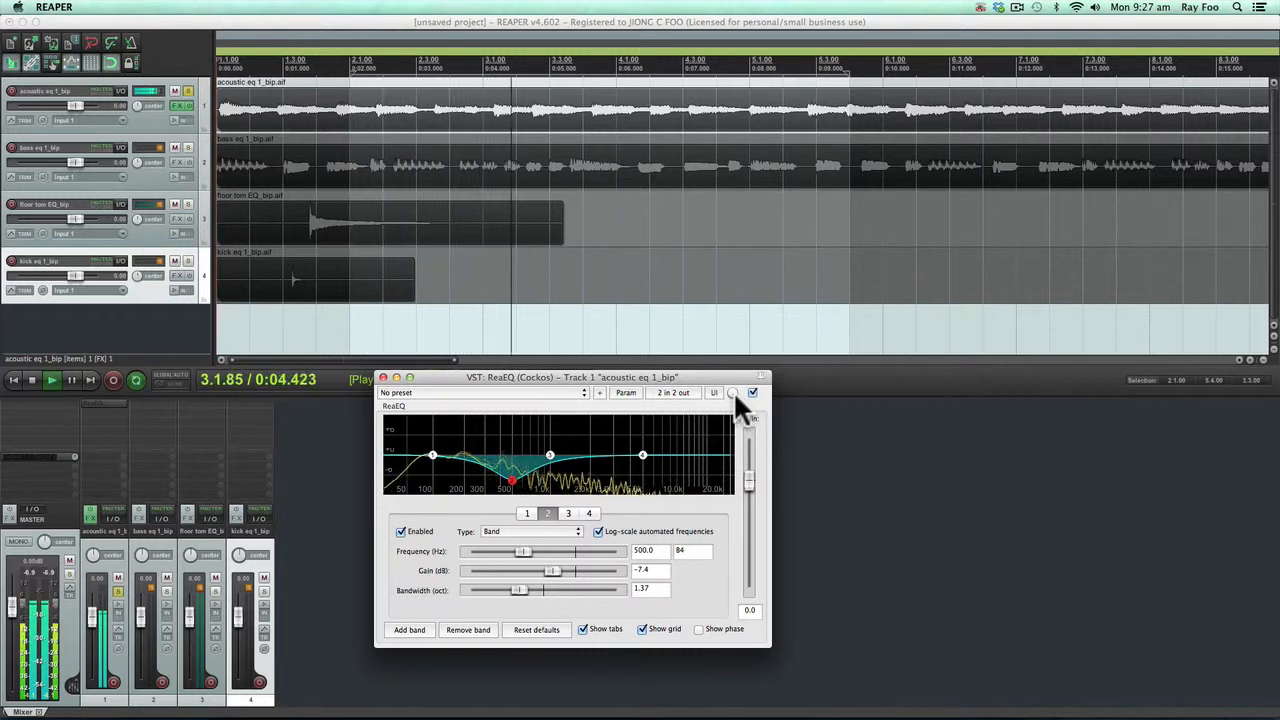
key("space")
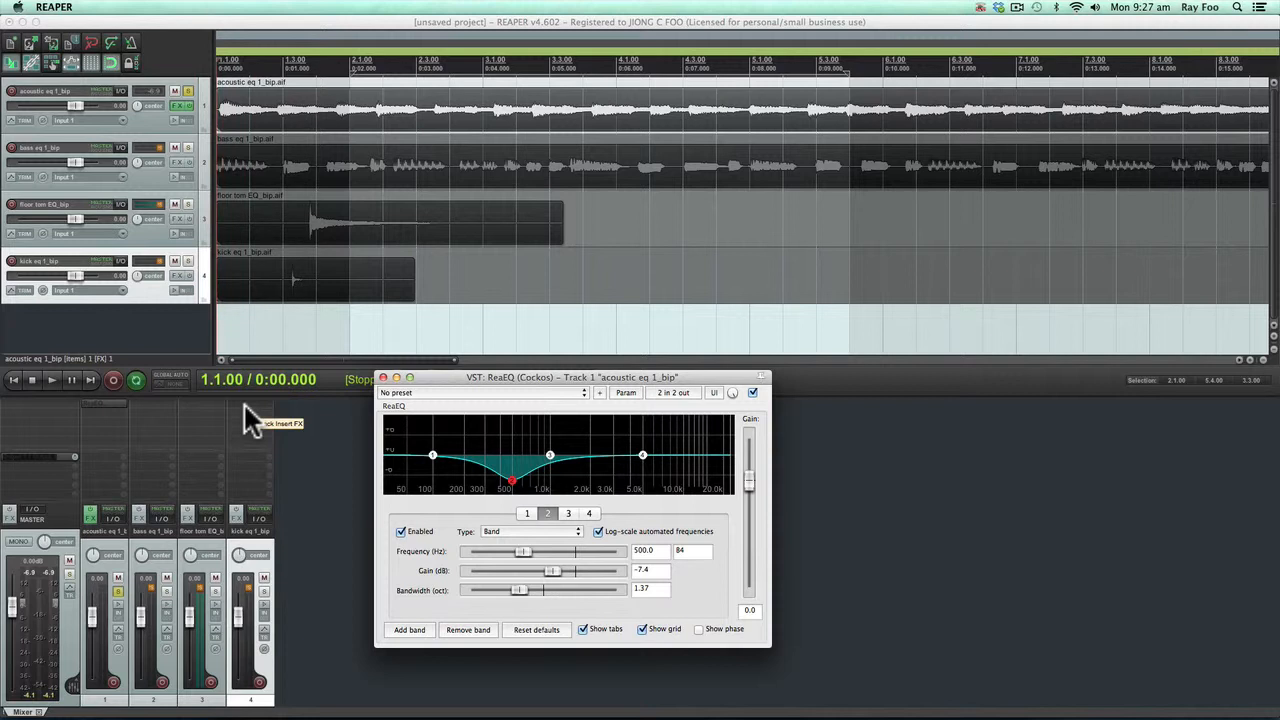
Step: Close the acoustic track's ReaEQ, solo the bass track in its place, and play it looped from 3.1.00 to 5.2.00
left_click(383, 377)
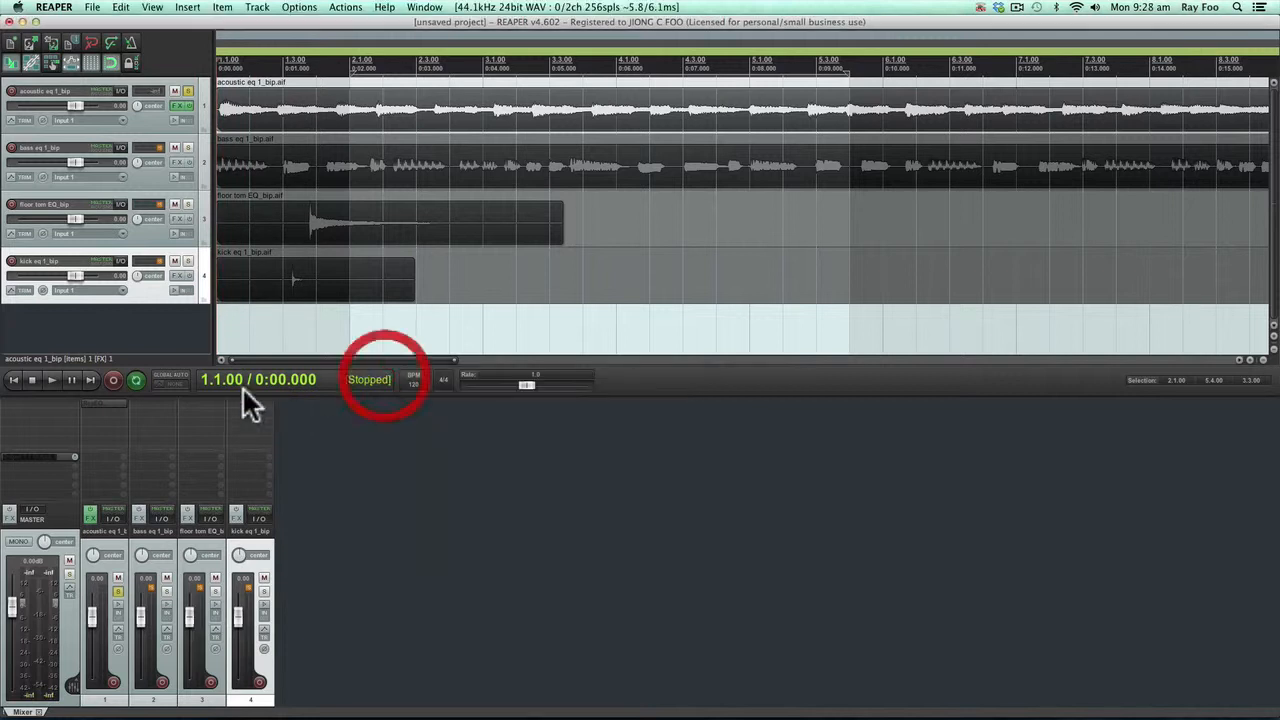
left_click(118, 590)
left_click(160, 588)
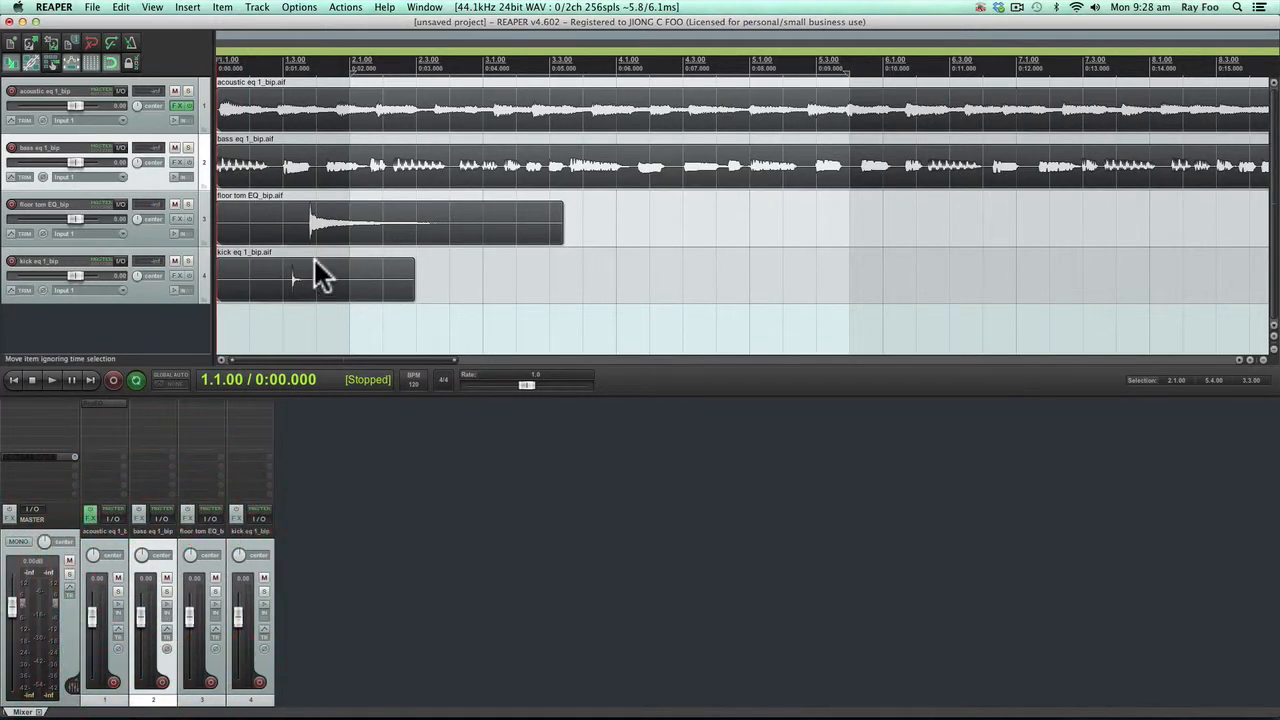
key("space")
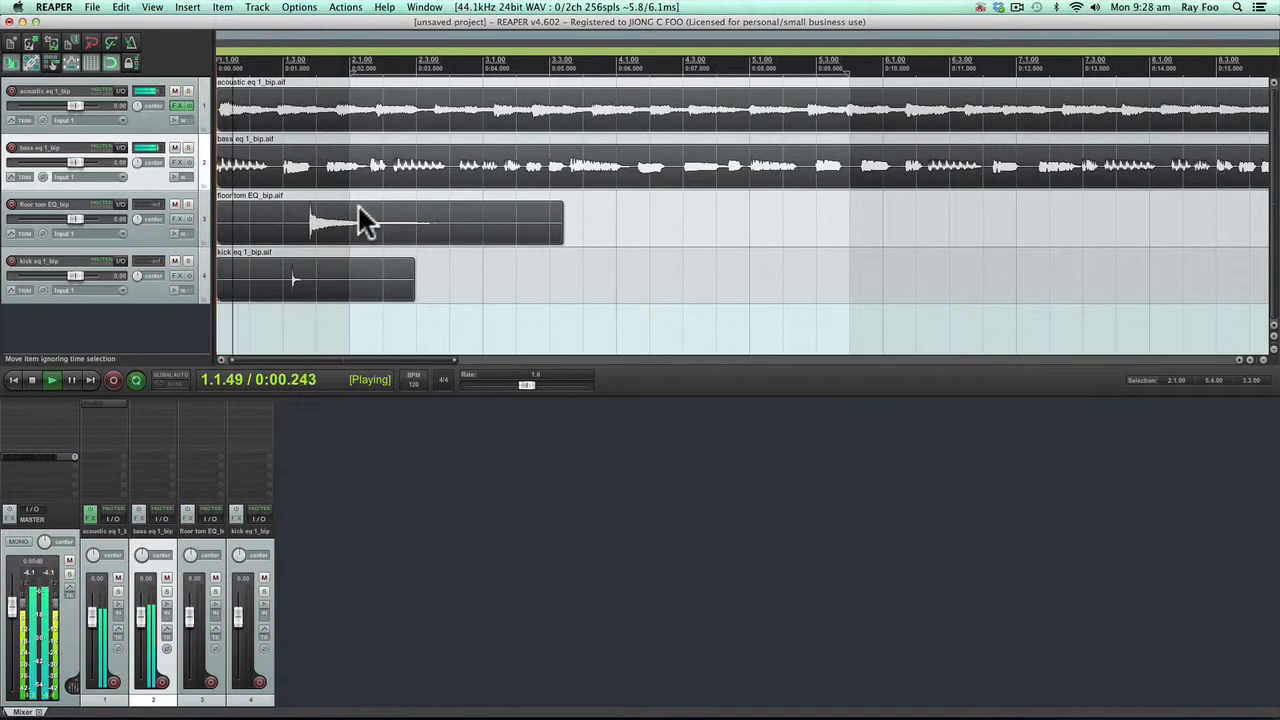
left_click(166, 590)
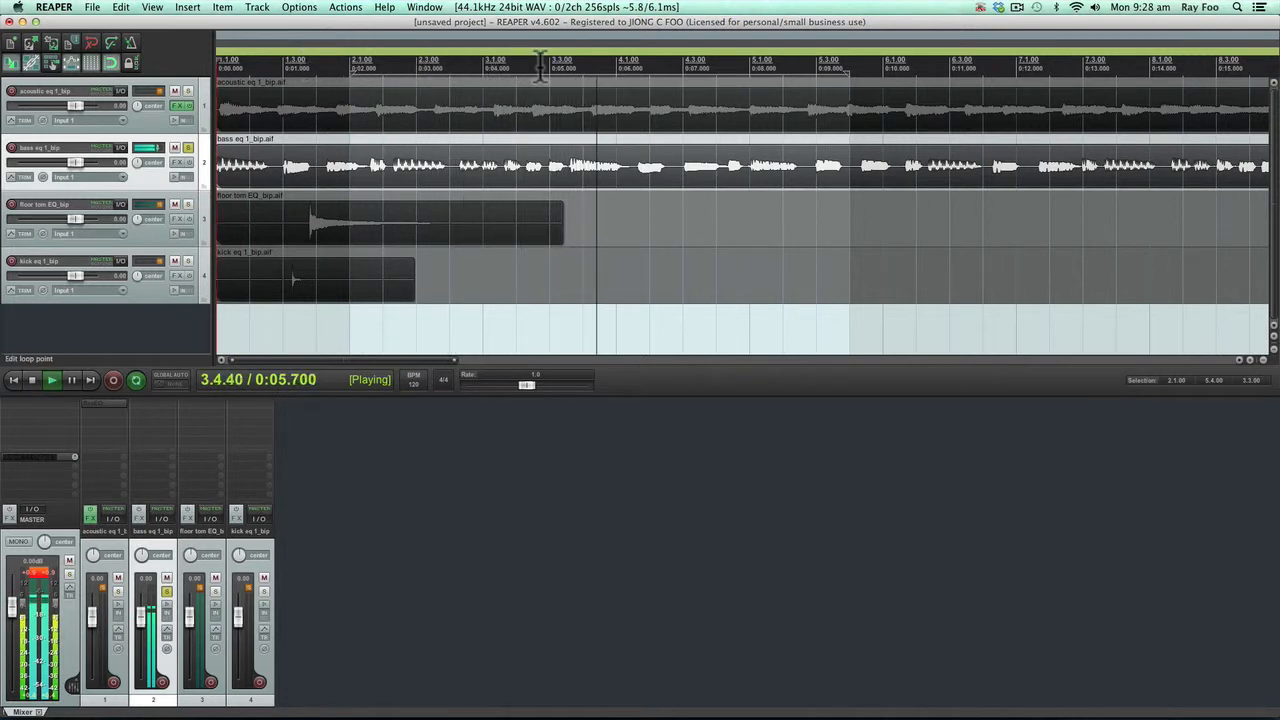
left_click_drag(483, 65, 782, 70)
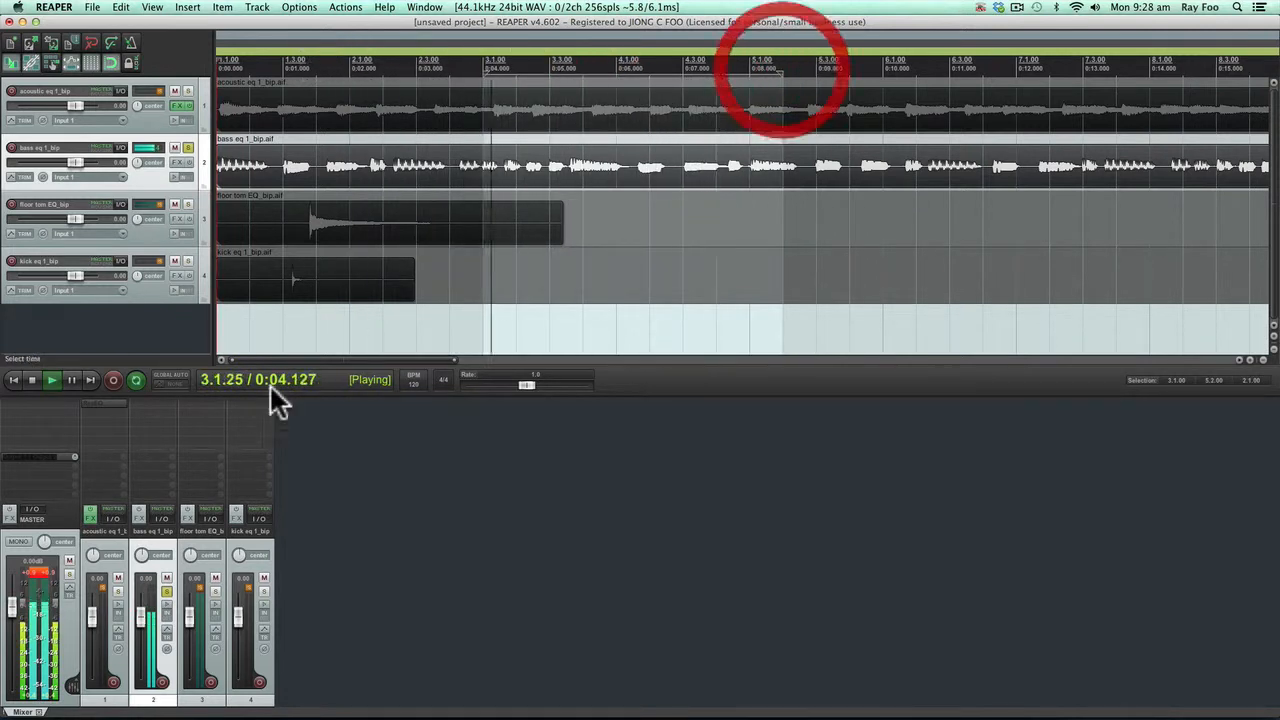
Step: Add the Cockos ReaEQ plug-in to the bass eq 1_bip track and place its window below the tracks
double_click(147, 400)
left_click(276, 291)
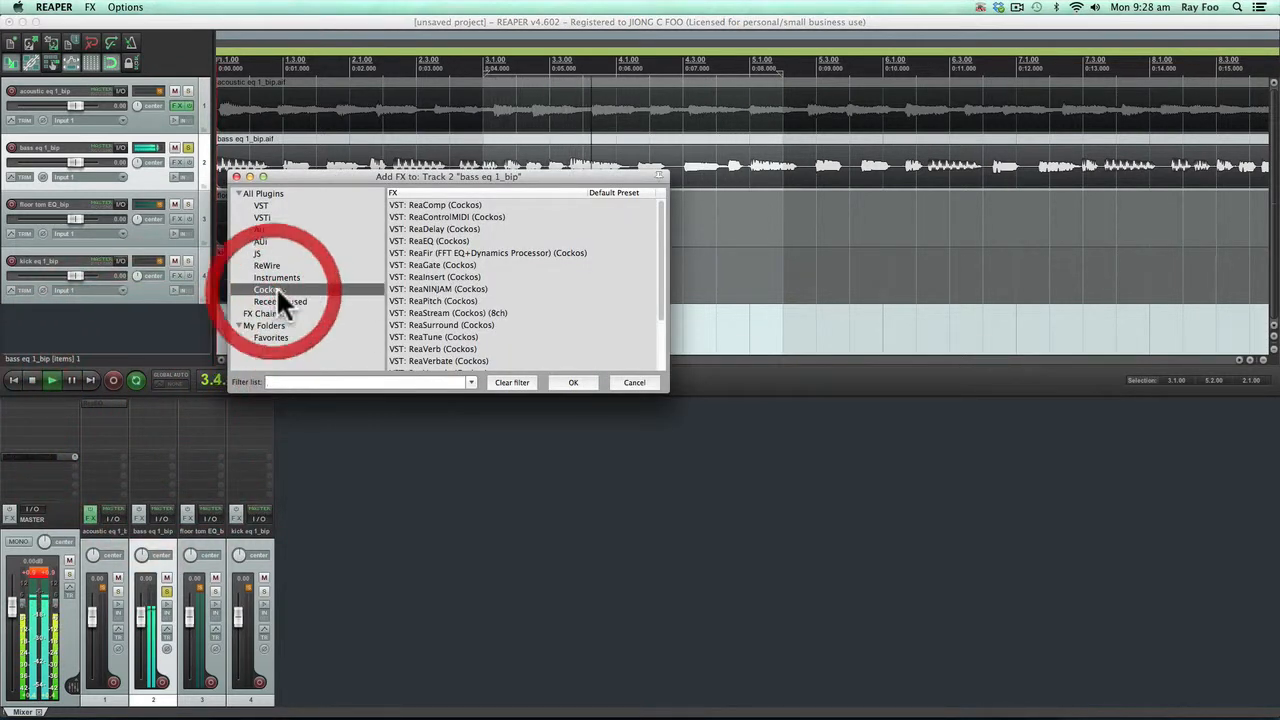
left_click(428, 240)
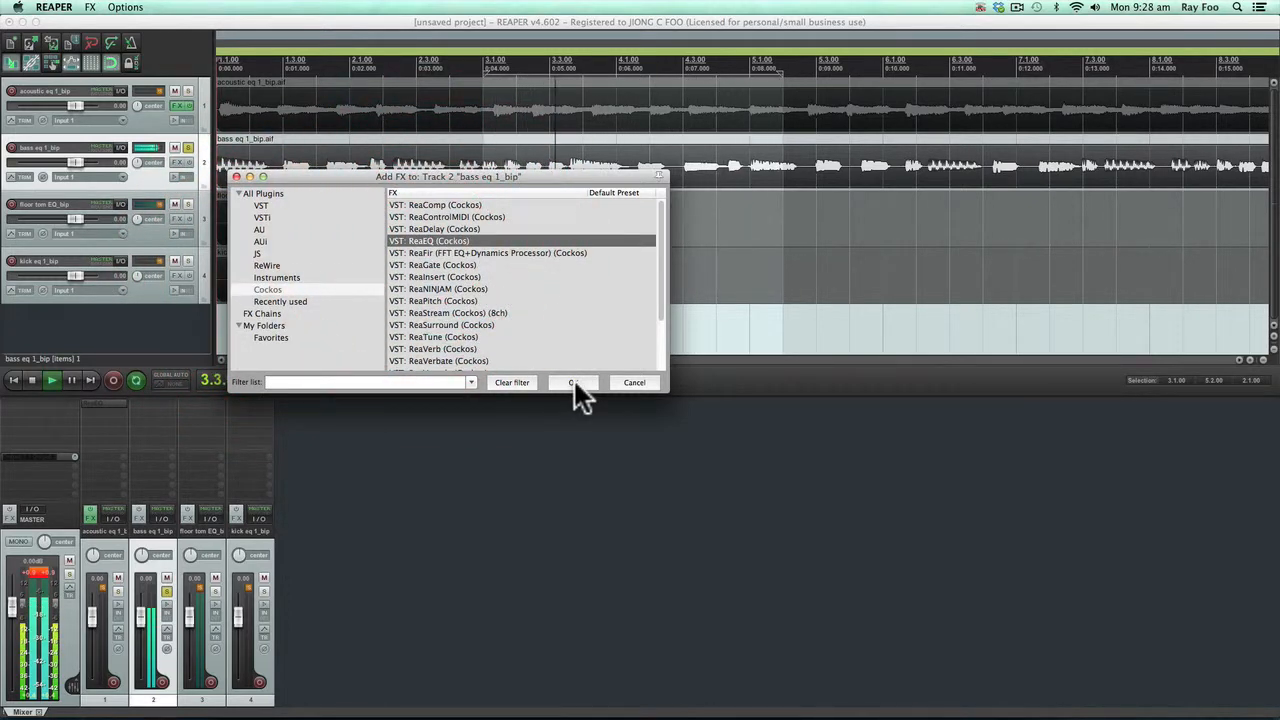
left_click(575, 383)
left_click_drag(238, 34, 597, 410)
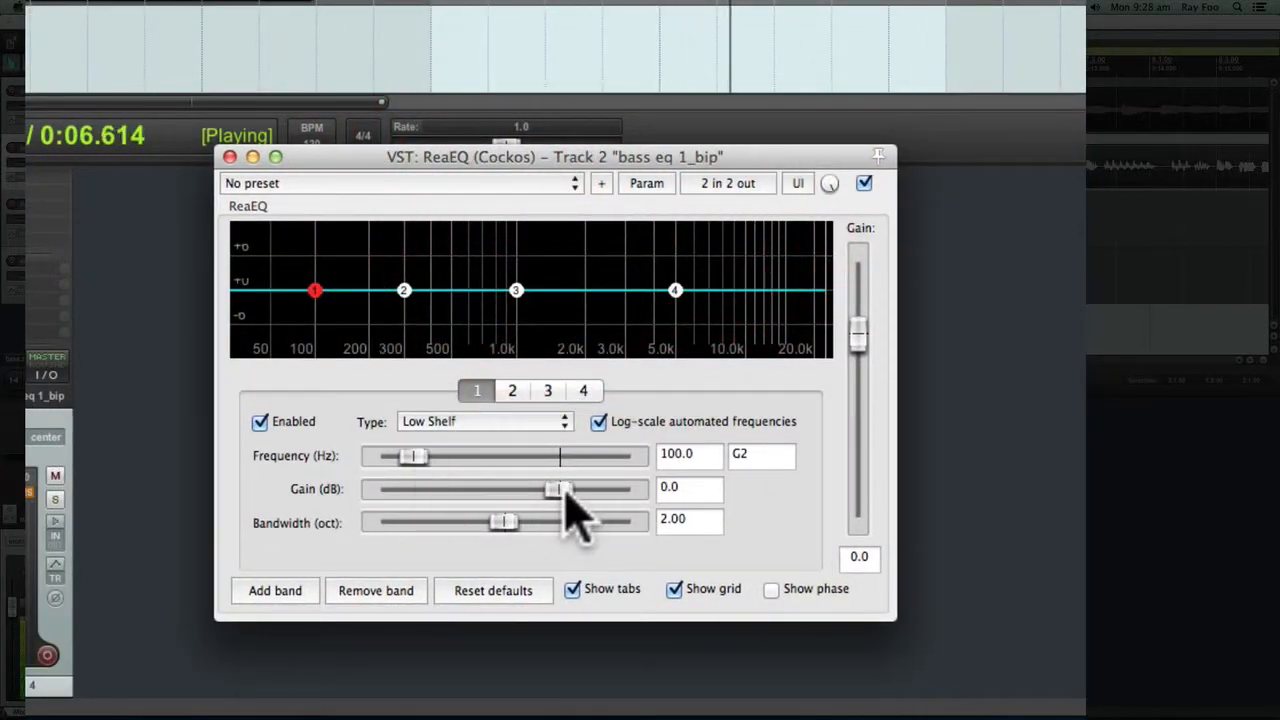
Step: Look through the settings of ReaEQ's four bands on the bass track, ending with band 2 selected
left_click(404, 291)
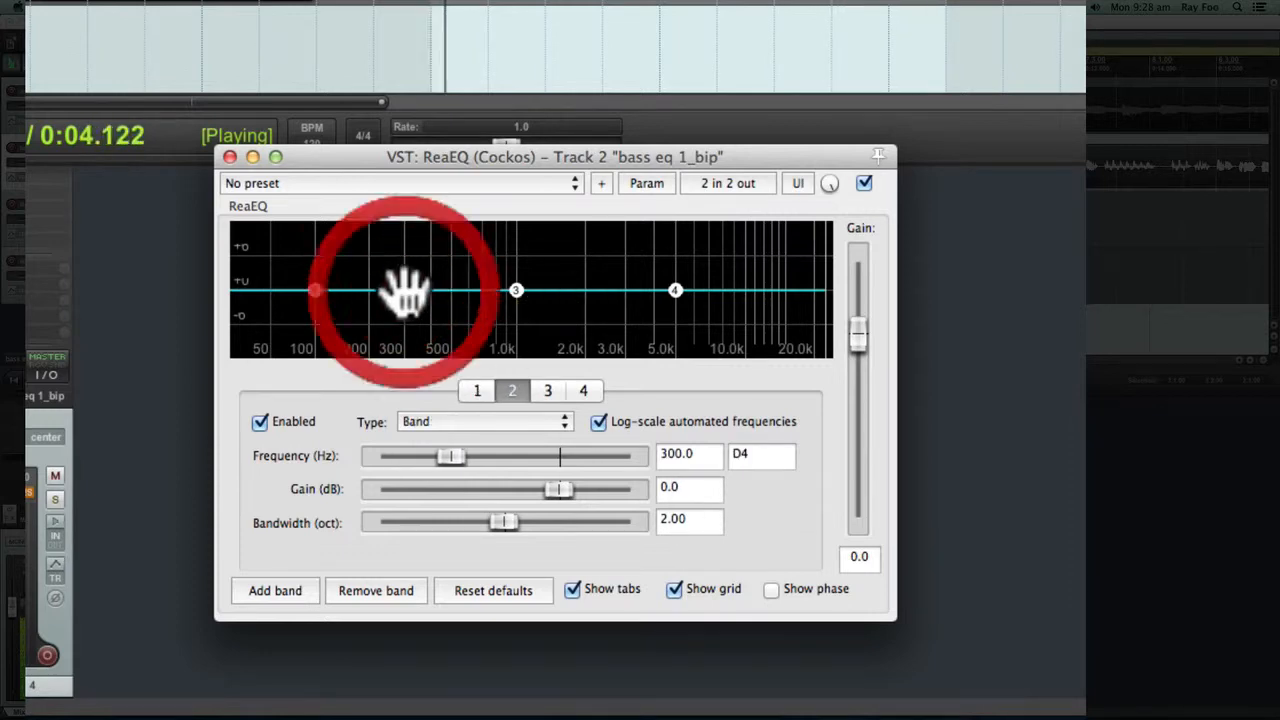
left_click(477, 390)
left_click(512, 390)
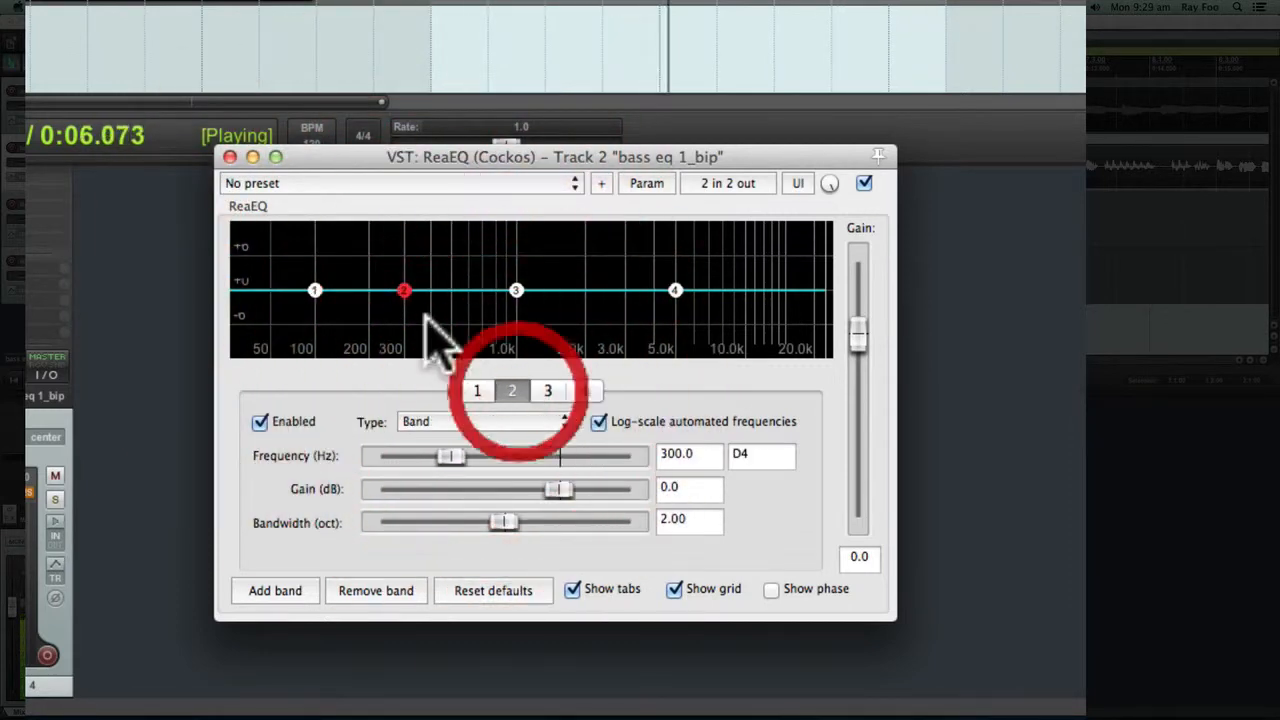
left_click(548, 390)
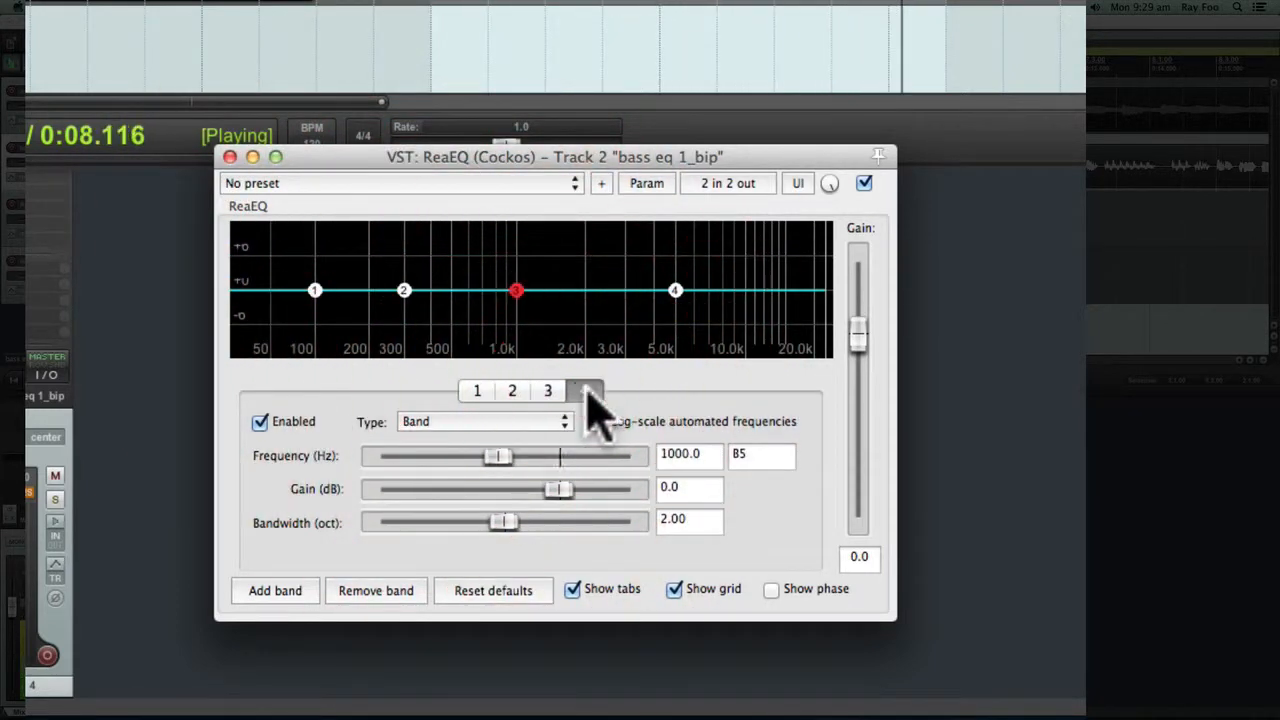
left_click(586, 390)
left_click(404, 291)
left_click(408, 291)
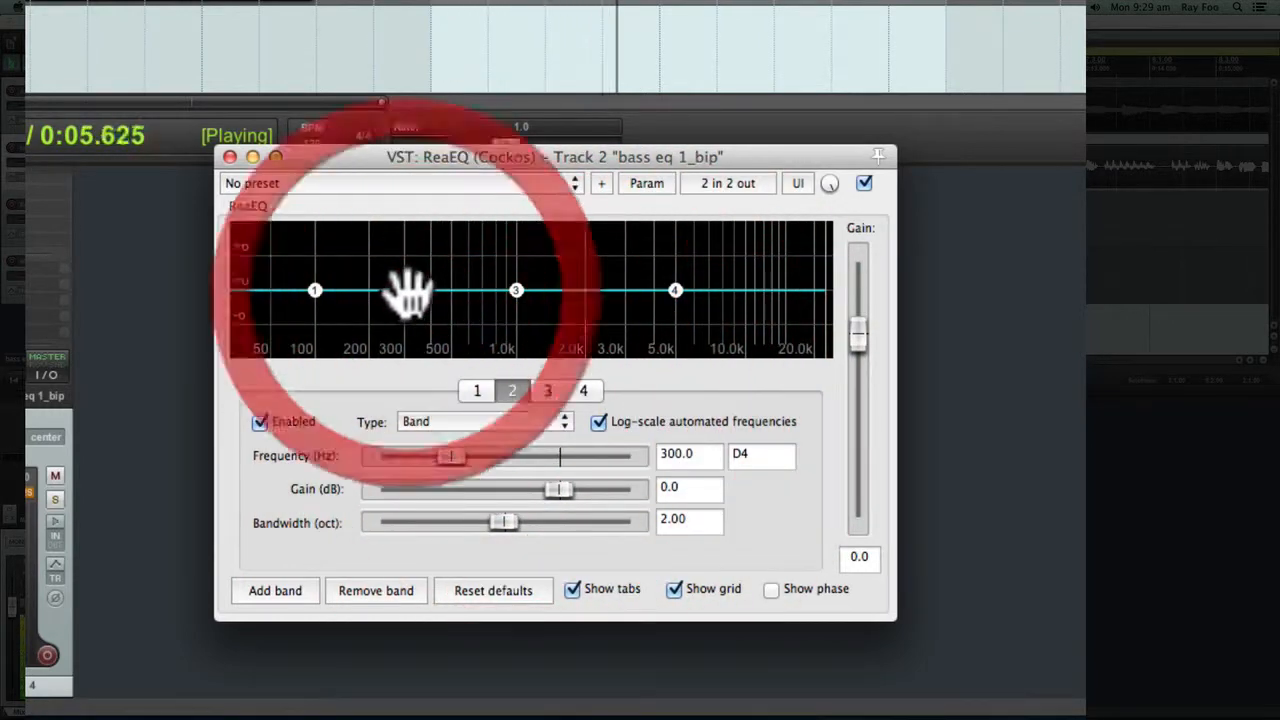
Step: Boost band 2 on the bass track by 9.3 dB at 802.9 Hz
left_click_drag(556, 489, 602, 489)
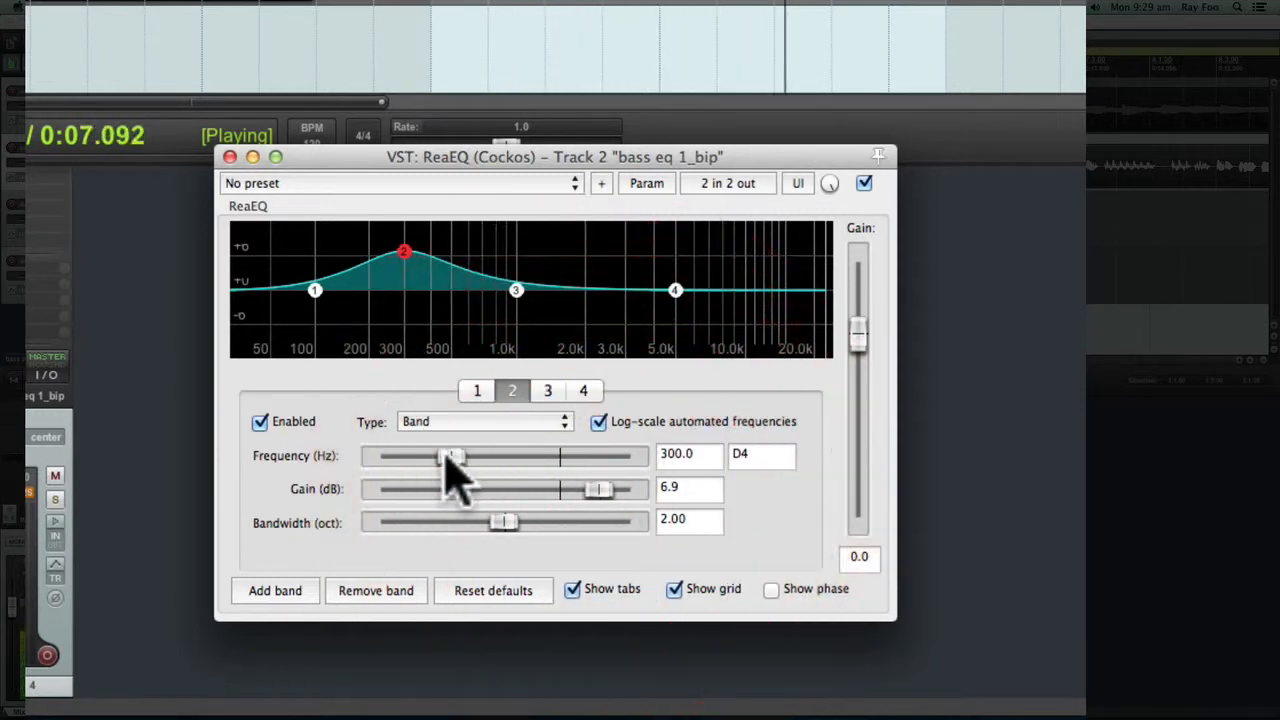
left_click_drag(451, 457, 486, 458)
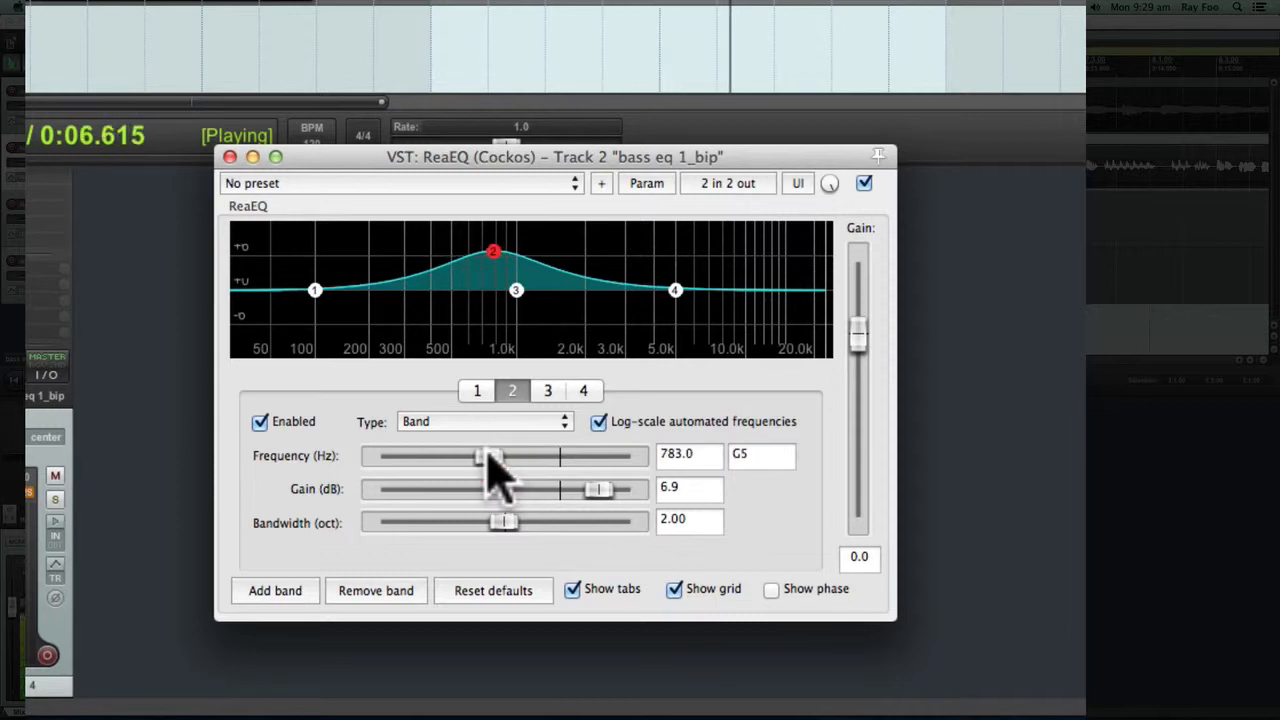
left_click_drag(599, 489, 611, 488)
left_click_drag(497, 455, 491, 458)
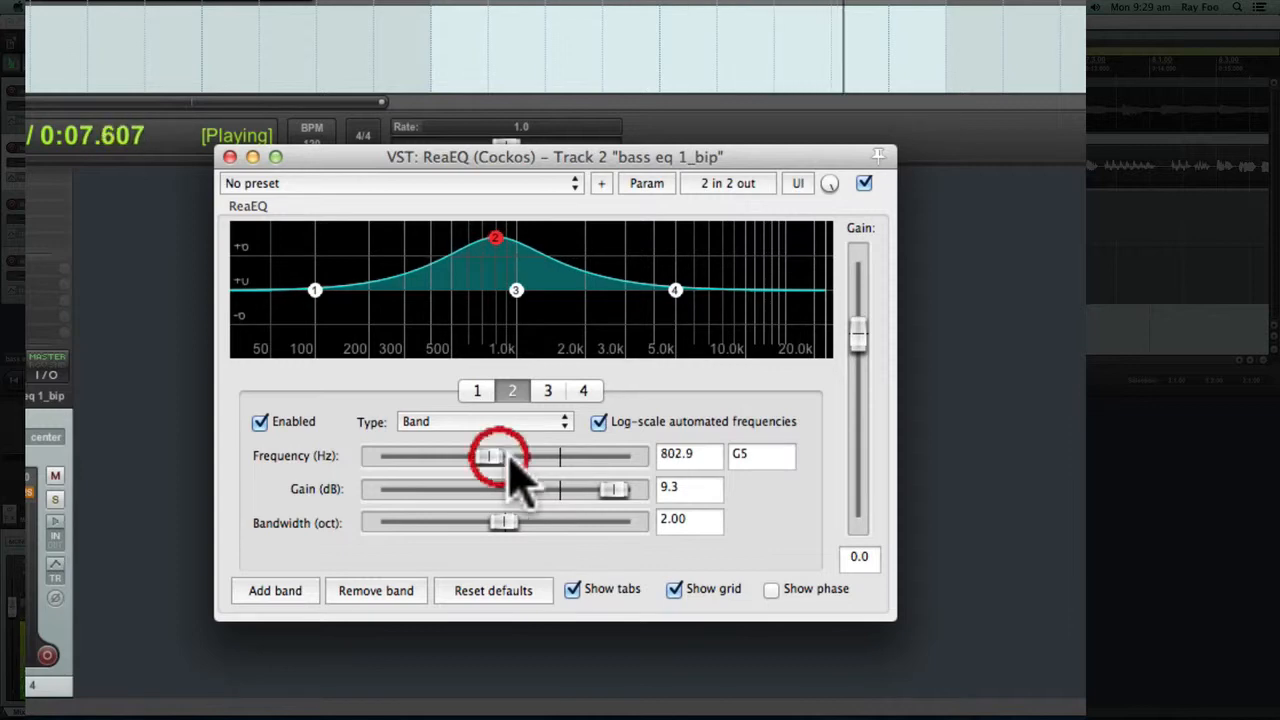
Step: Compare the boosted bass with ReaEQ bypassed and active during loop playback
left_click(864, 183)
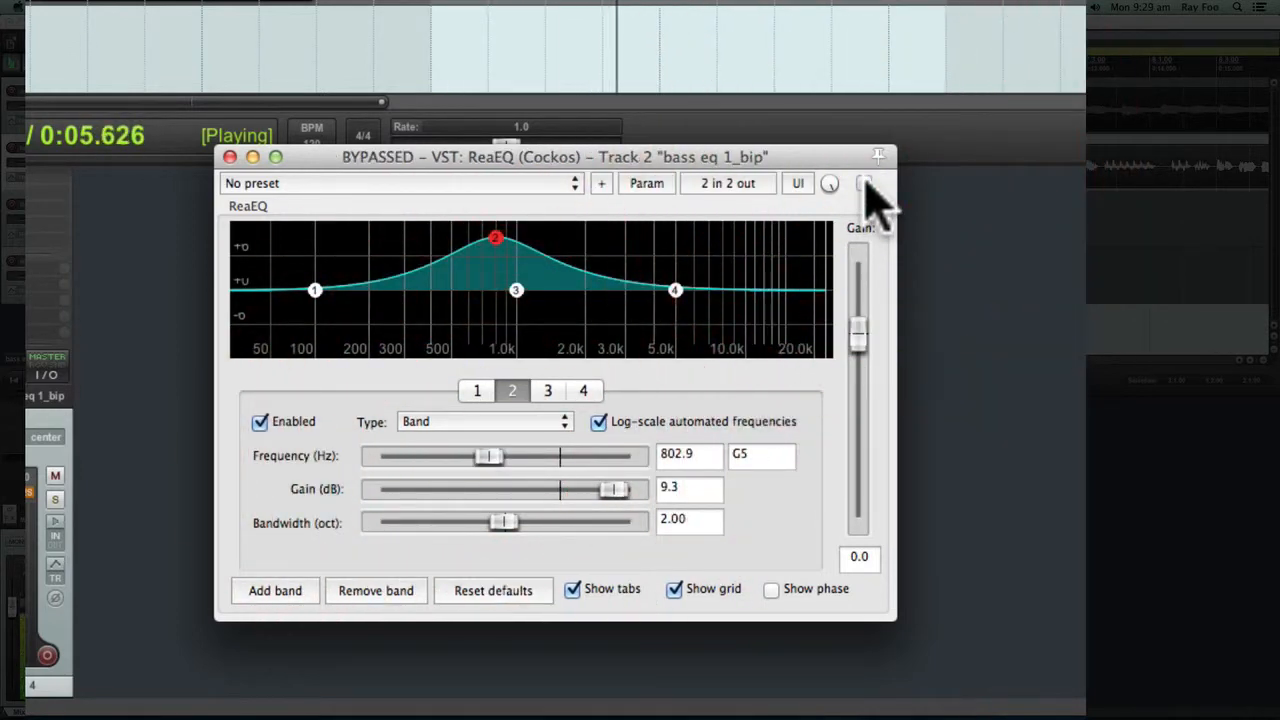
left_click(864, 183)
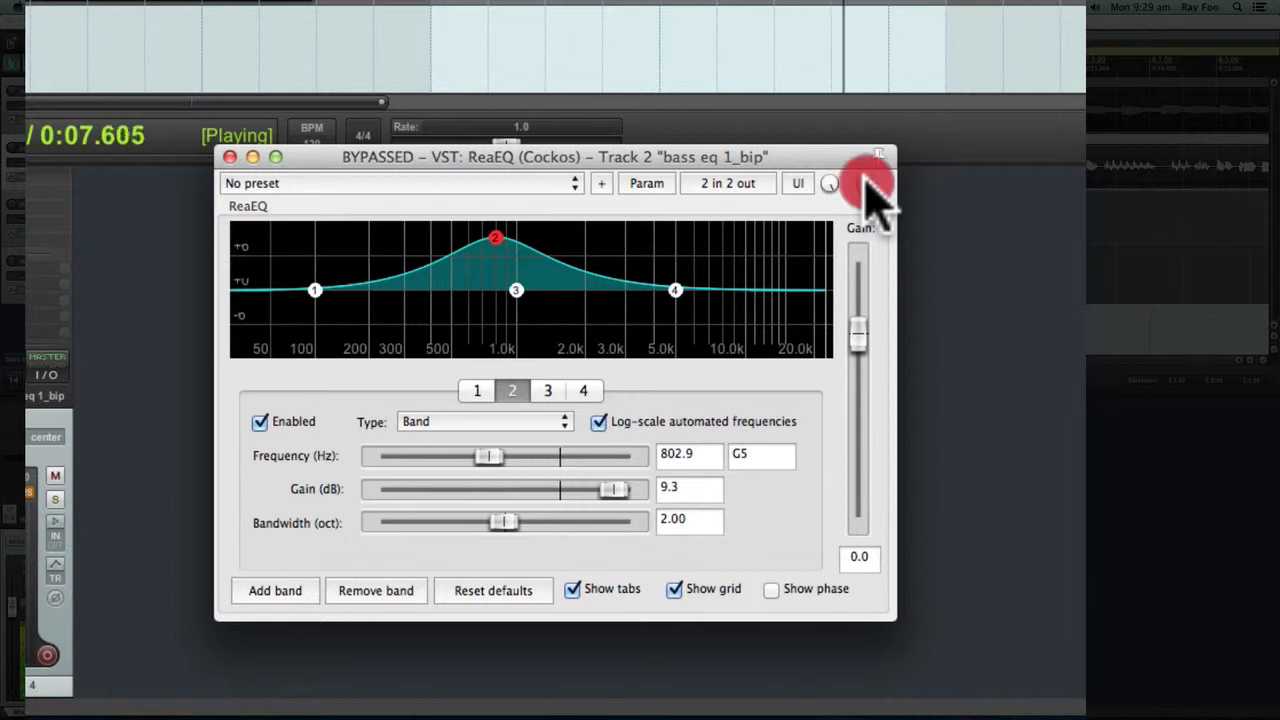
mouse_move(497, 460)
left_mouse_down()
mouse_move(527, 458)
mouse_move(497, 458)
left_mouse_up()
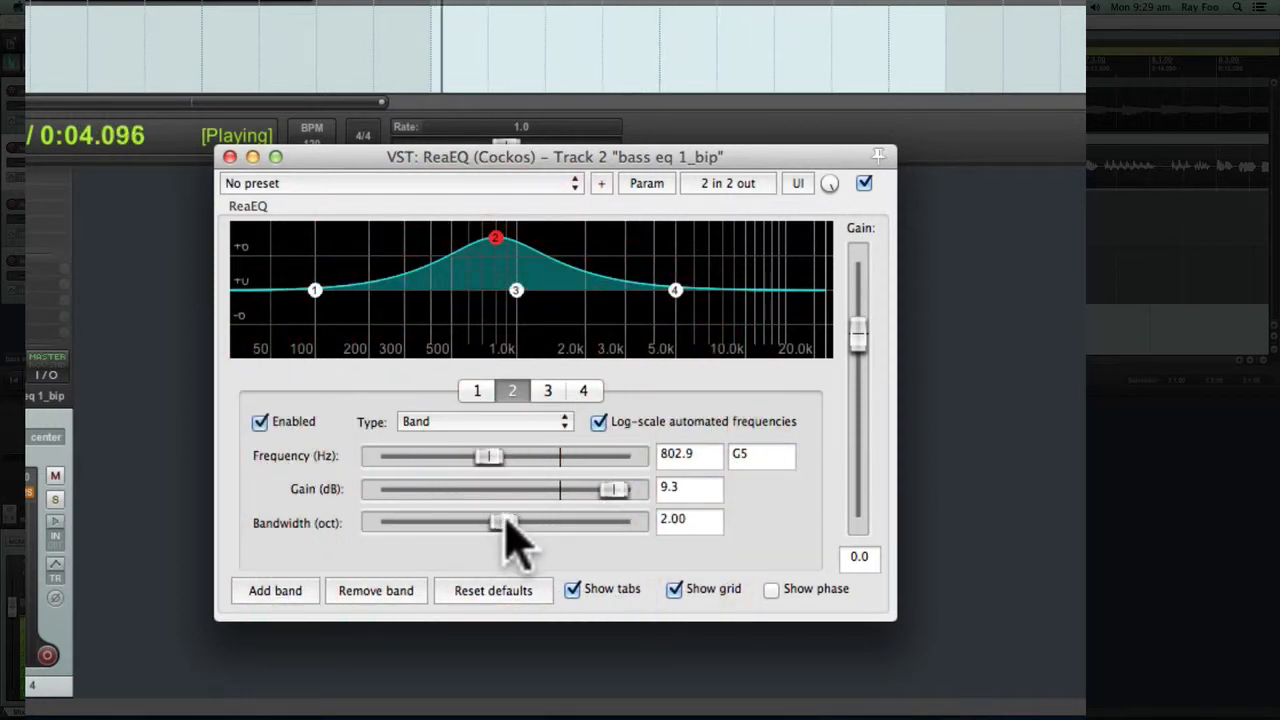
Step: Narrow the bass band 2 bandwidth to 0.80 octaves and compare the narrower boost with ReaEQ bypassed
left_click_drag(505, 526, 431, 513)
left_click(863, 184)
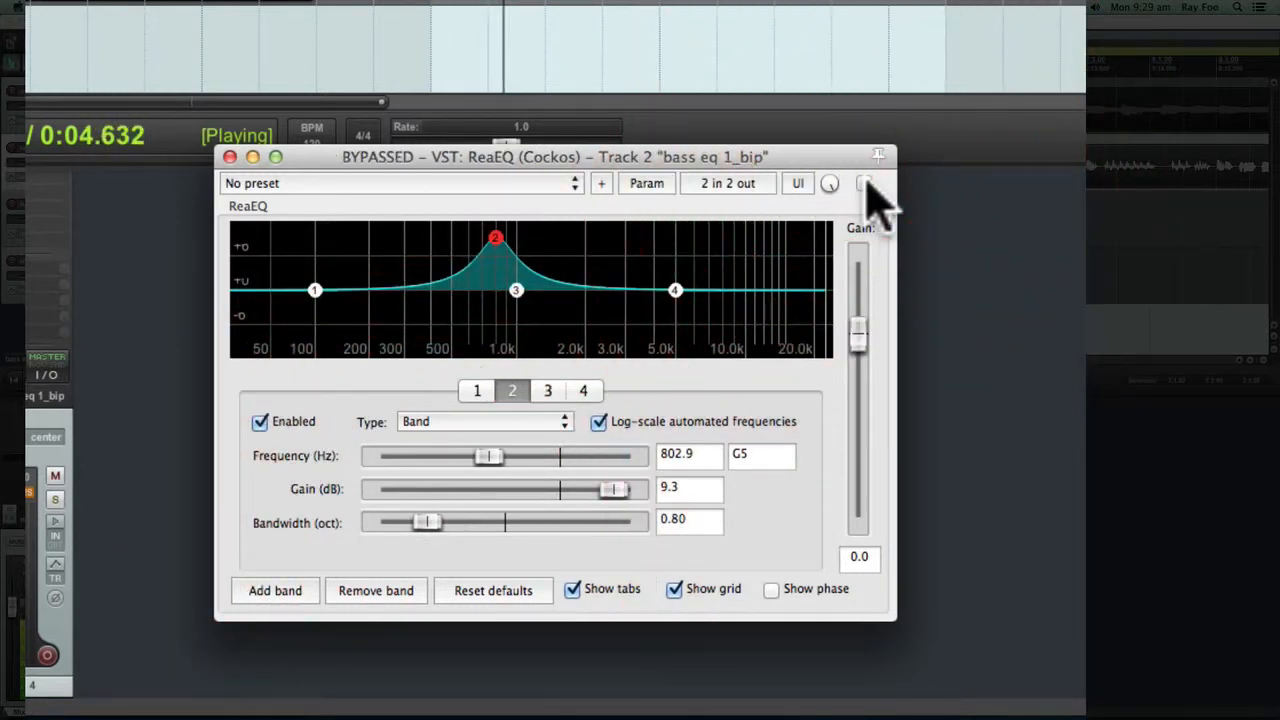
left_click(863, 184)
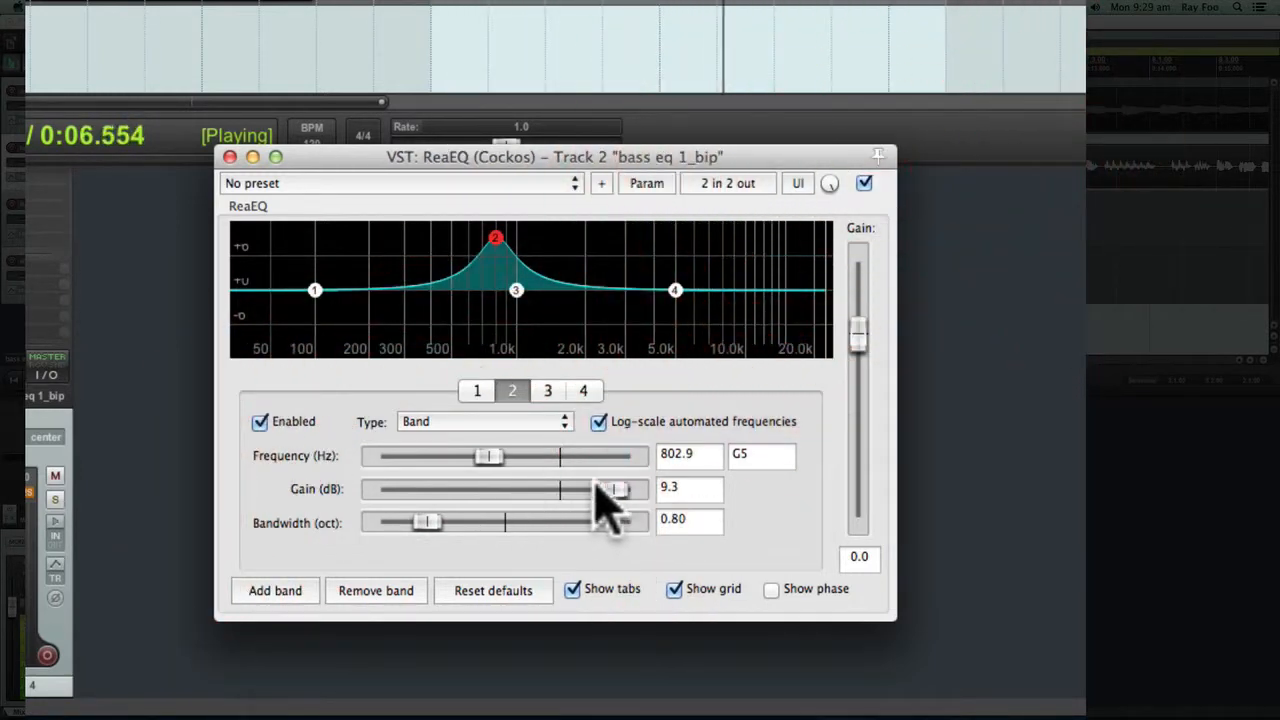
Step: Cut the bass band 2 gain to -8.2 dB and compare the cut with ReaEQ bypassed and active
left_click_drag(615, 488, 516, 489)
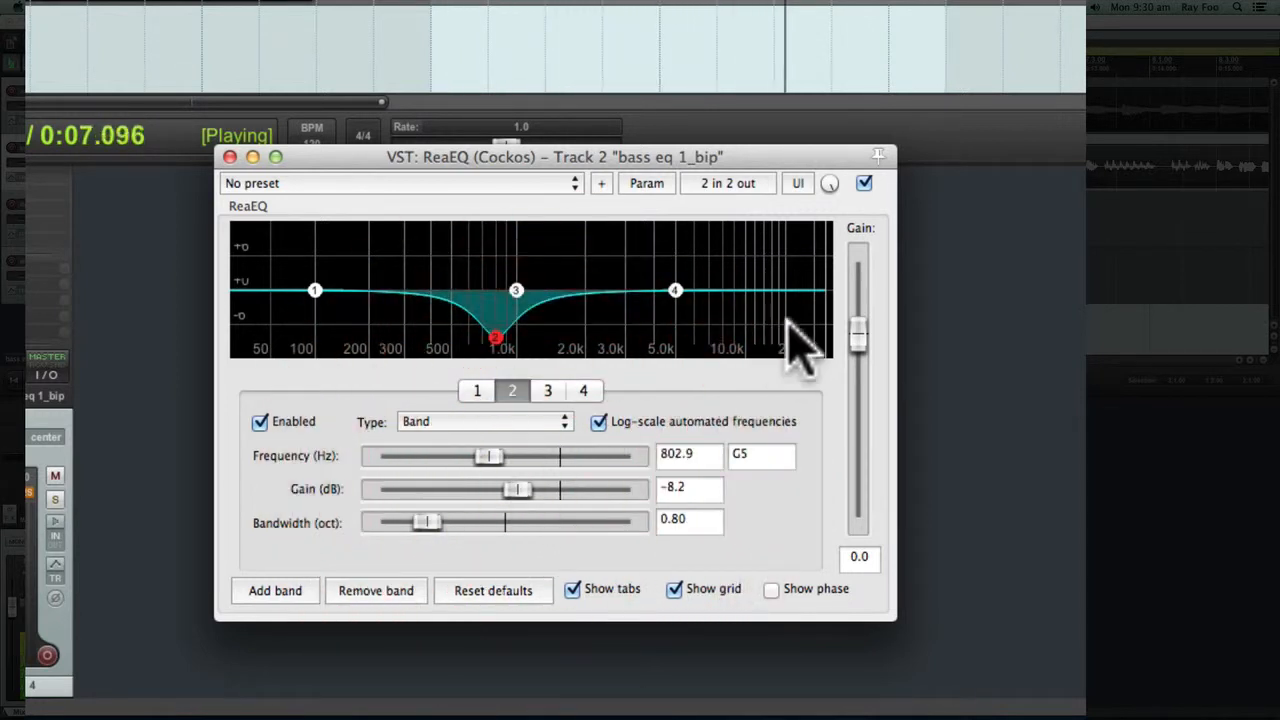
left_click(864, 184)
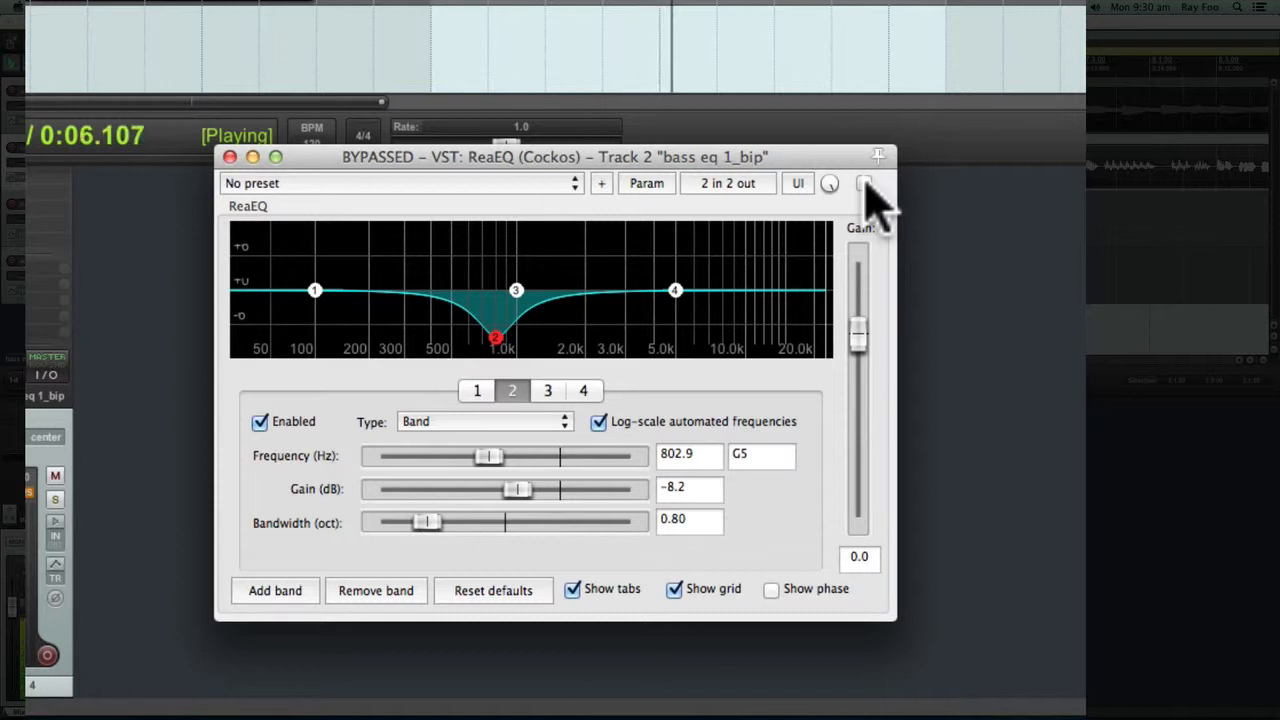
left_click(864, 184)
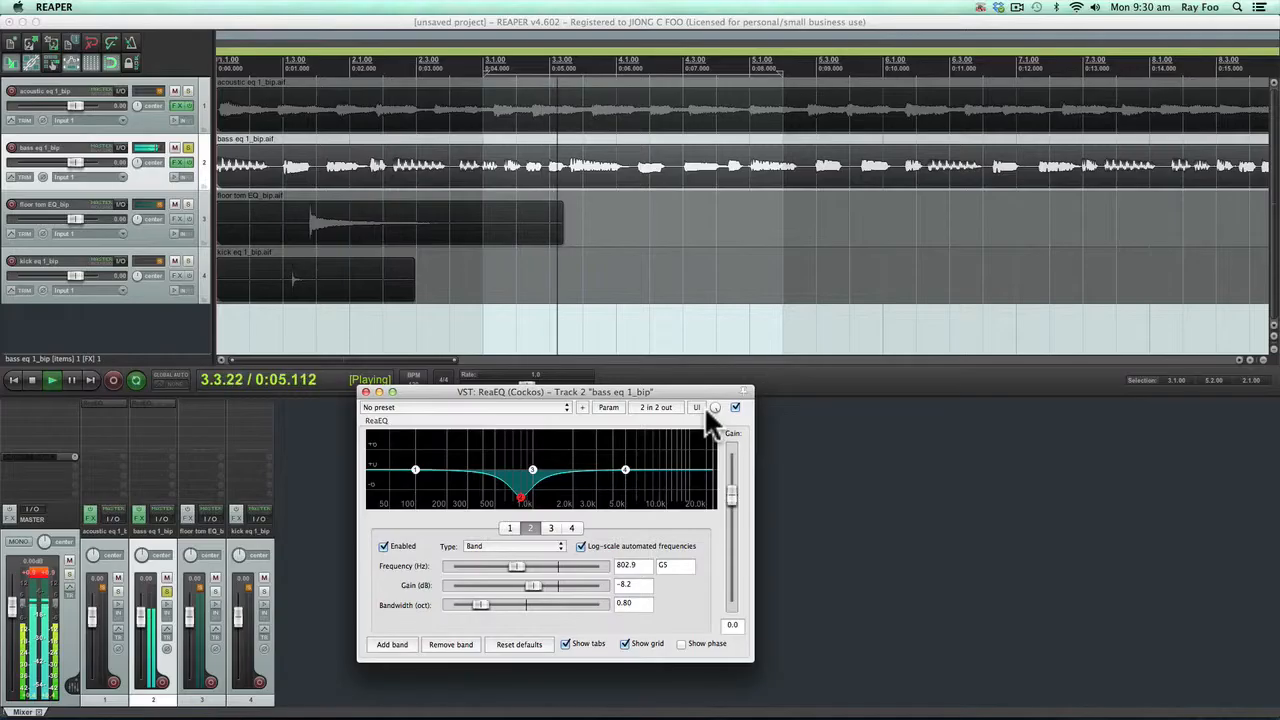
Step: Stop playback and begin opening another project, discarding the unsaved changes in the current one
key("space")
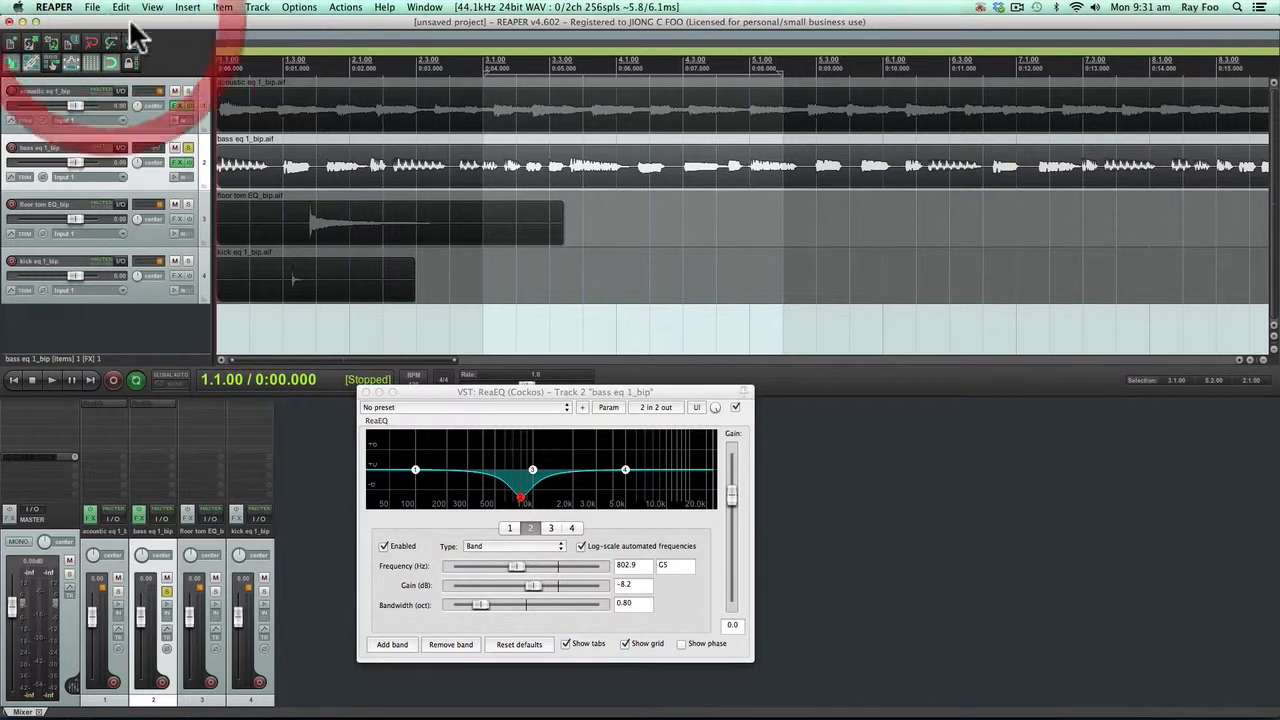
left_click(120, 8)
mouse_move(97, 8)
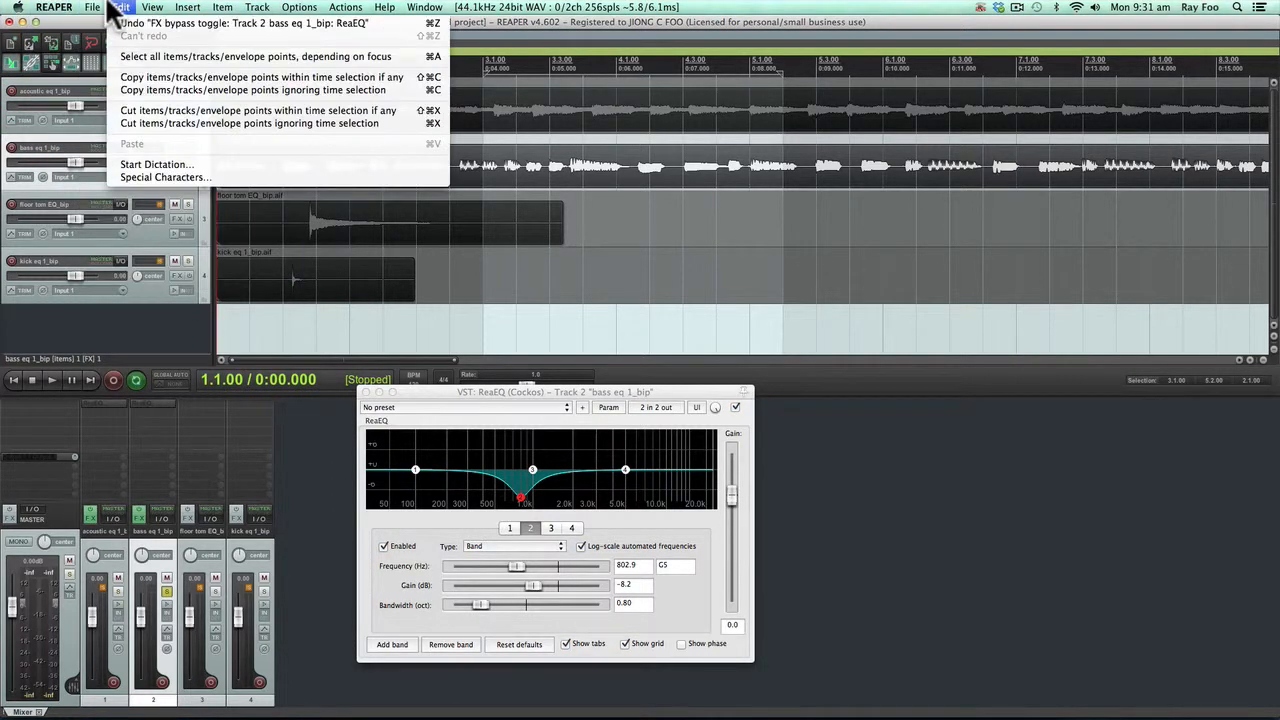
left_click(95, 8)
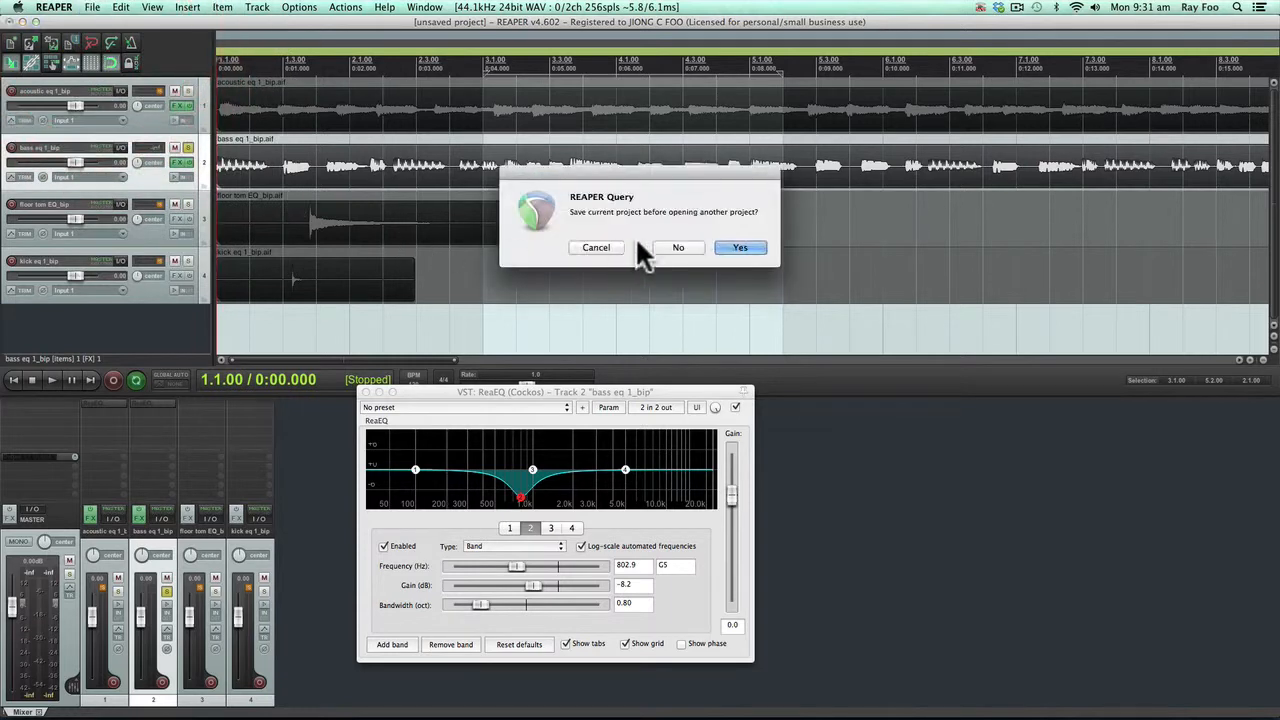
left_click(677, 245)
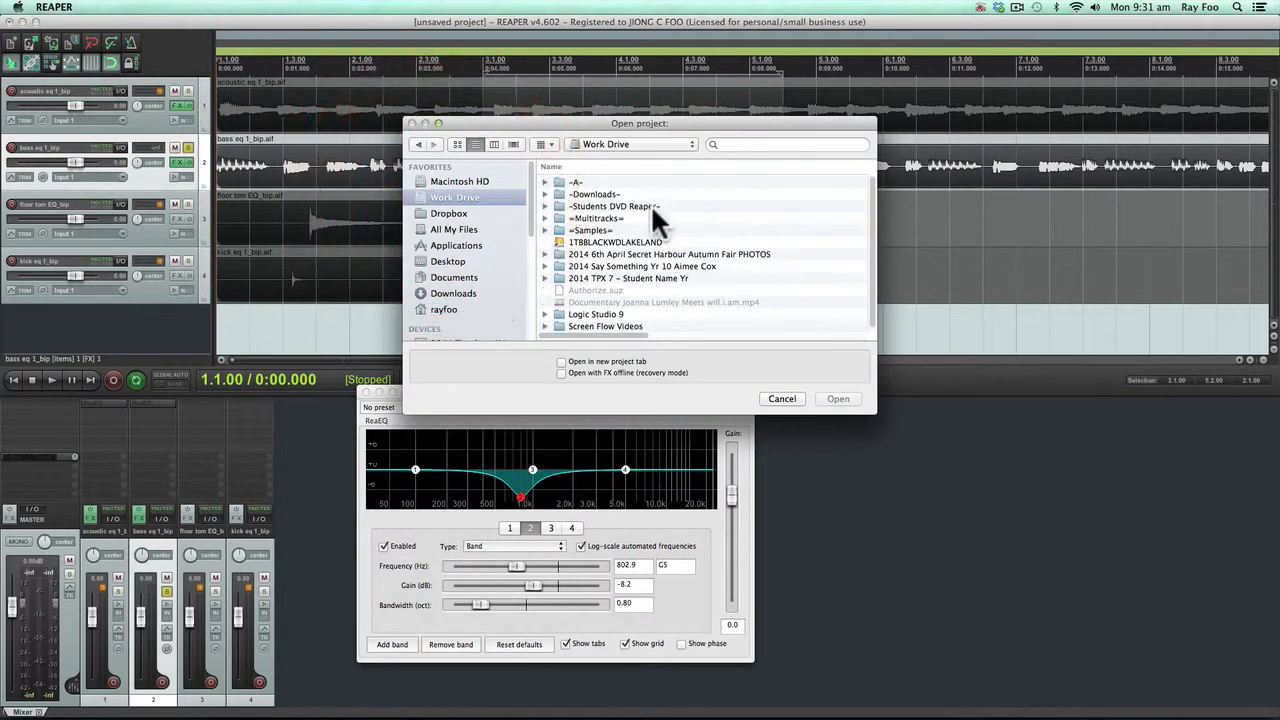
Step: Open Subtractive EQ.RPP from the TPX12A Subtractive EQ folder inside -TPN Exercise List- in -Students DVD Reaper-
double_click(619, 203)
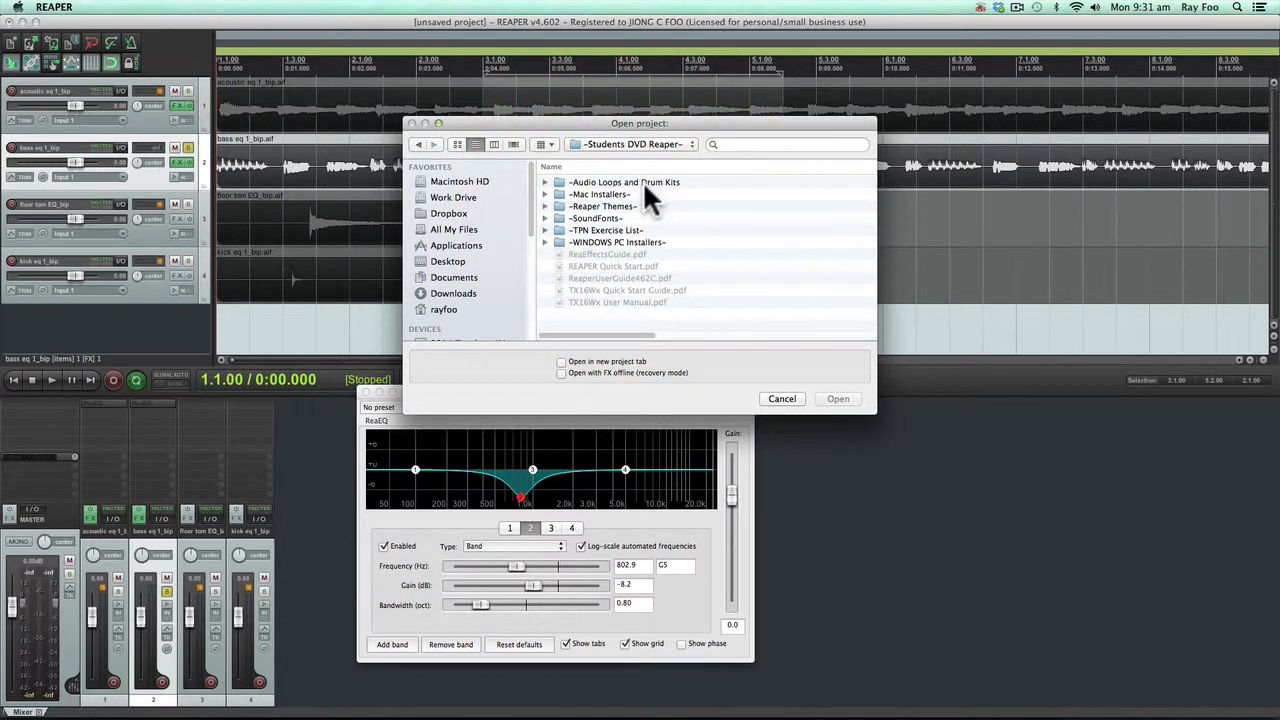
double_click(616, 229)
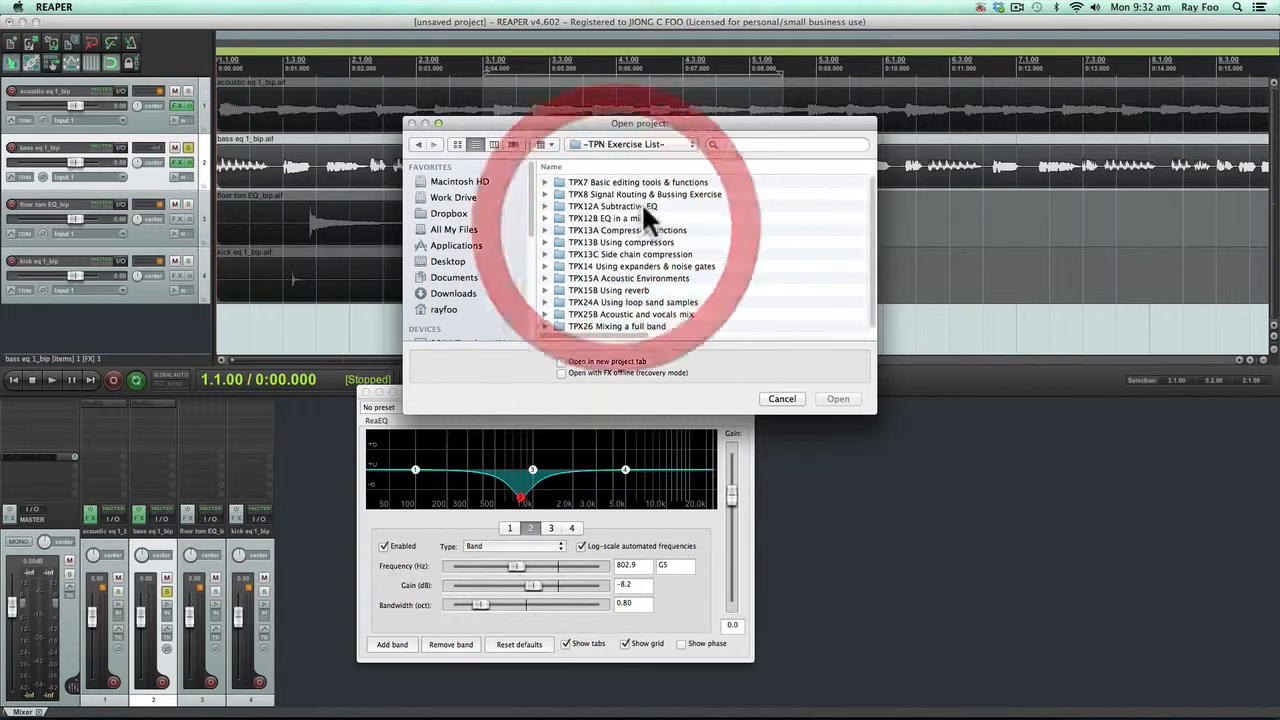
left_click(616, 205)
double_click(617, 203)
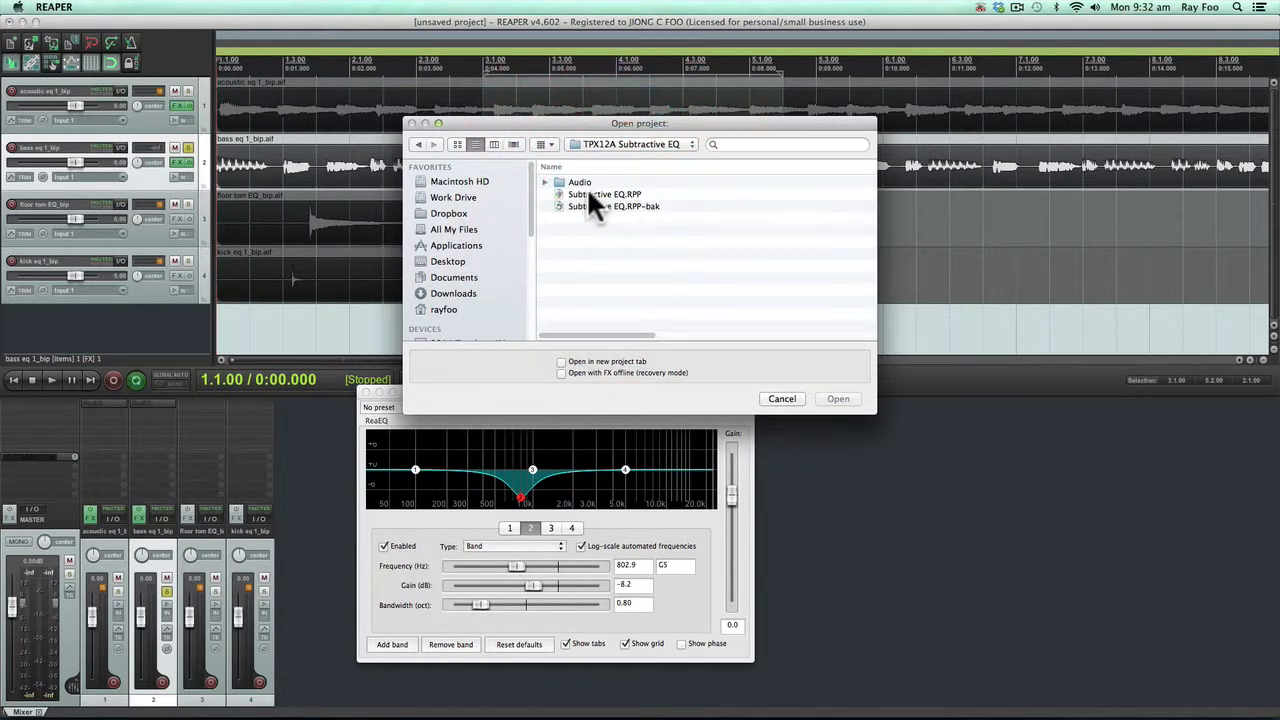
left_click(588, 194)
left_click(830, 399)
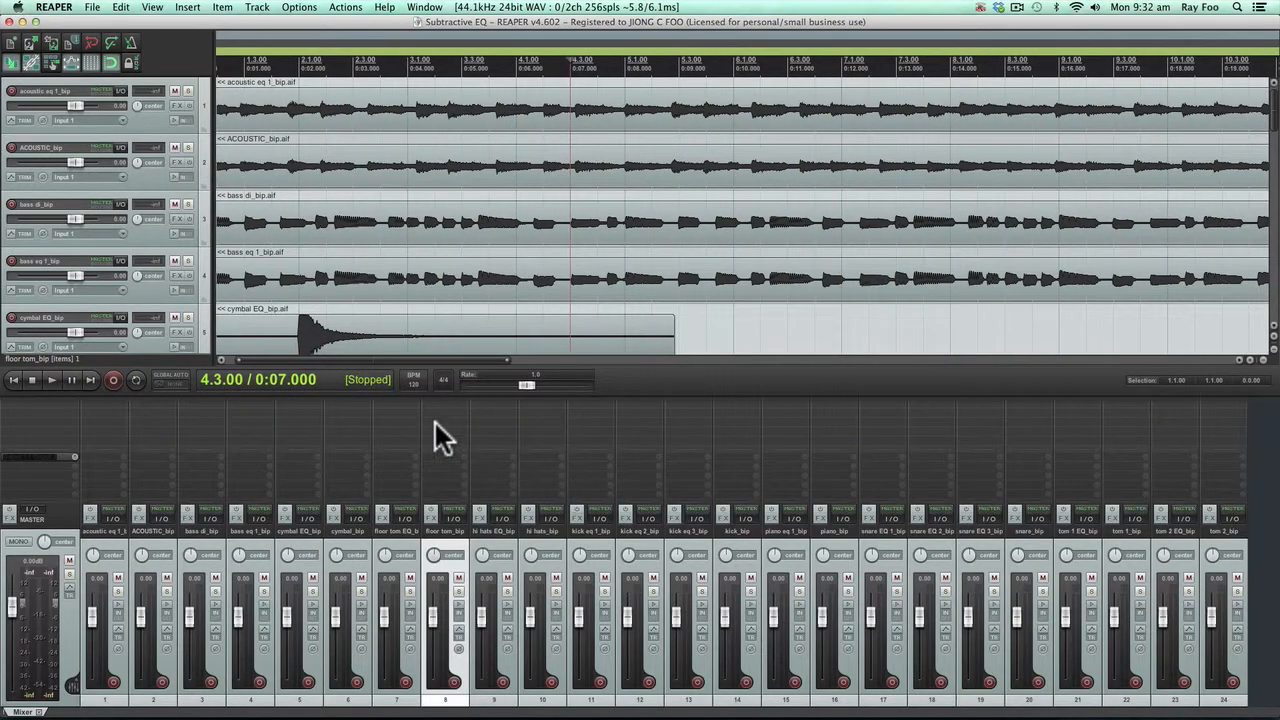
Step: Look over the exercise project's tracks and their audio items along the timeline
scroll(339, 180, "down", 1)
scroll(340, 182, "down", 3)
scroll(340, 193, "down", 3)
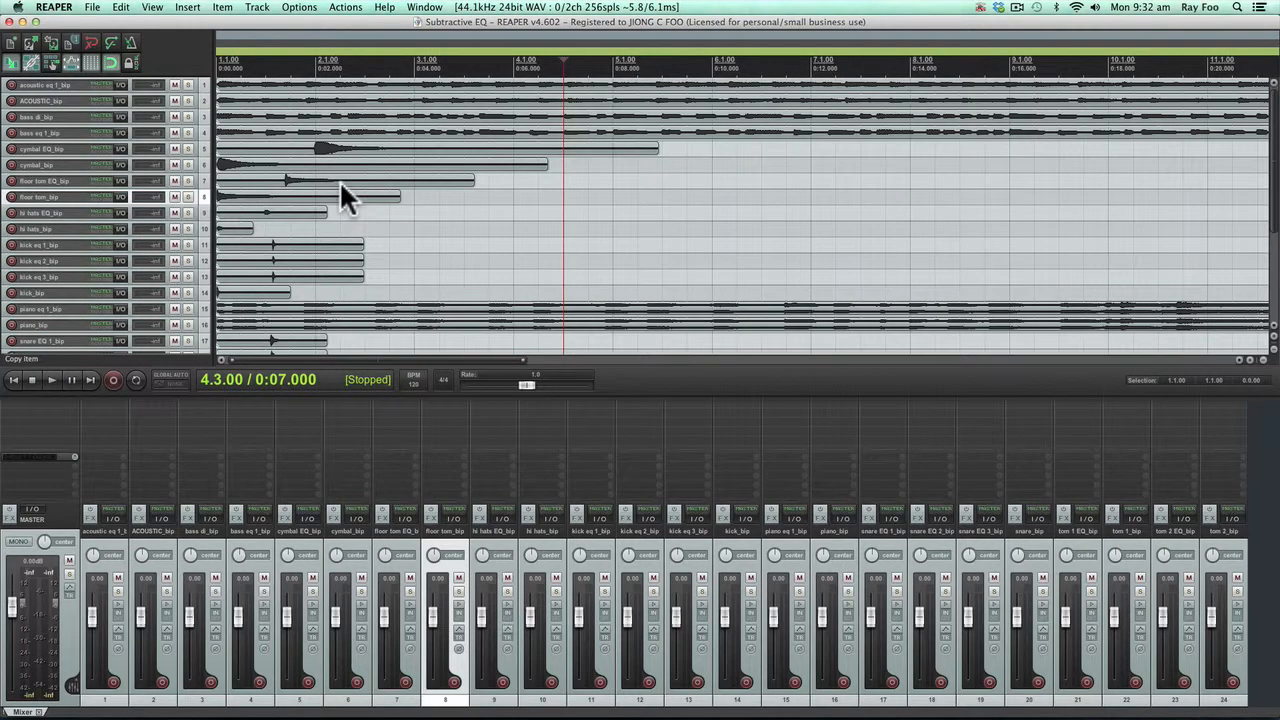
left_click_drag(1272, 203, 1265, 45)
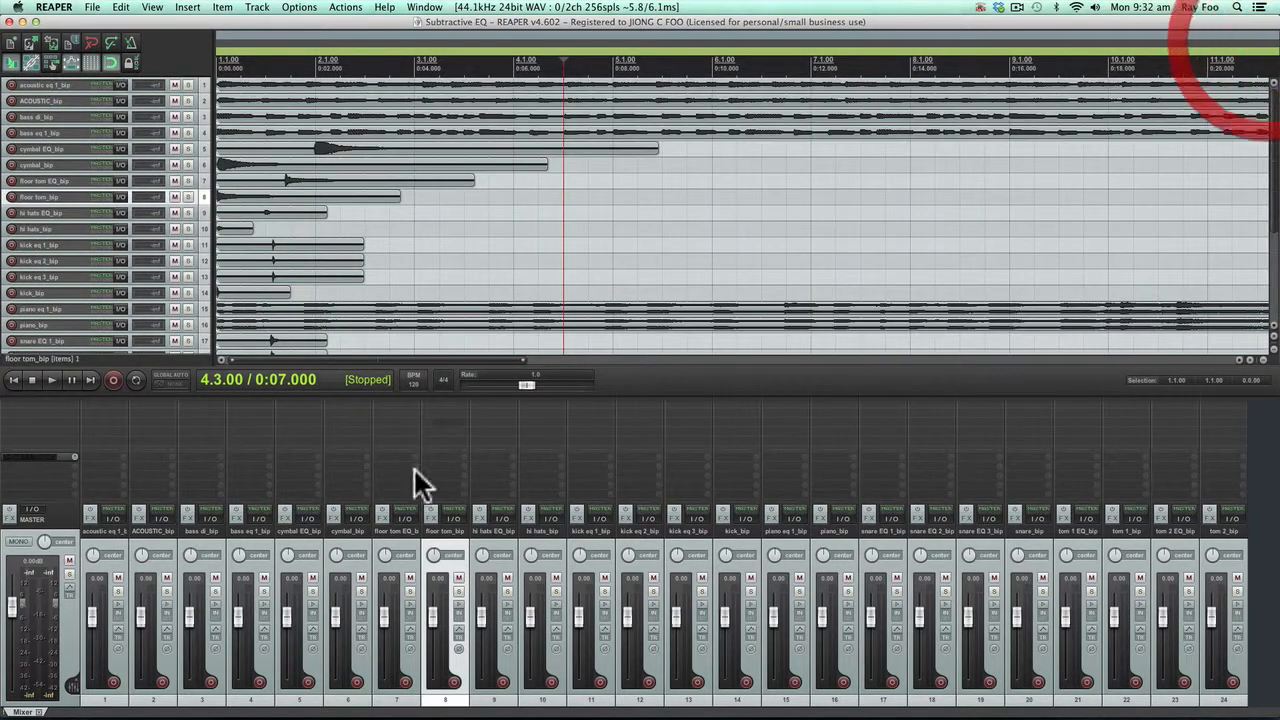
left_click_drag(302, 51, 276, 50)
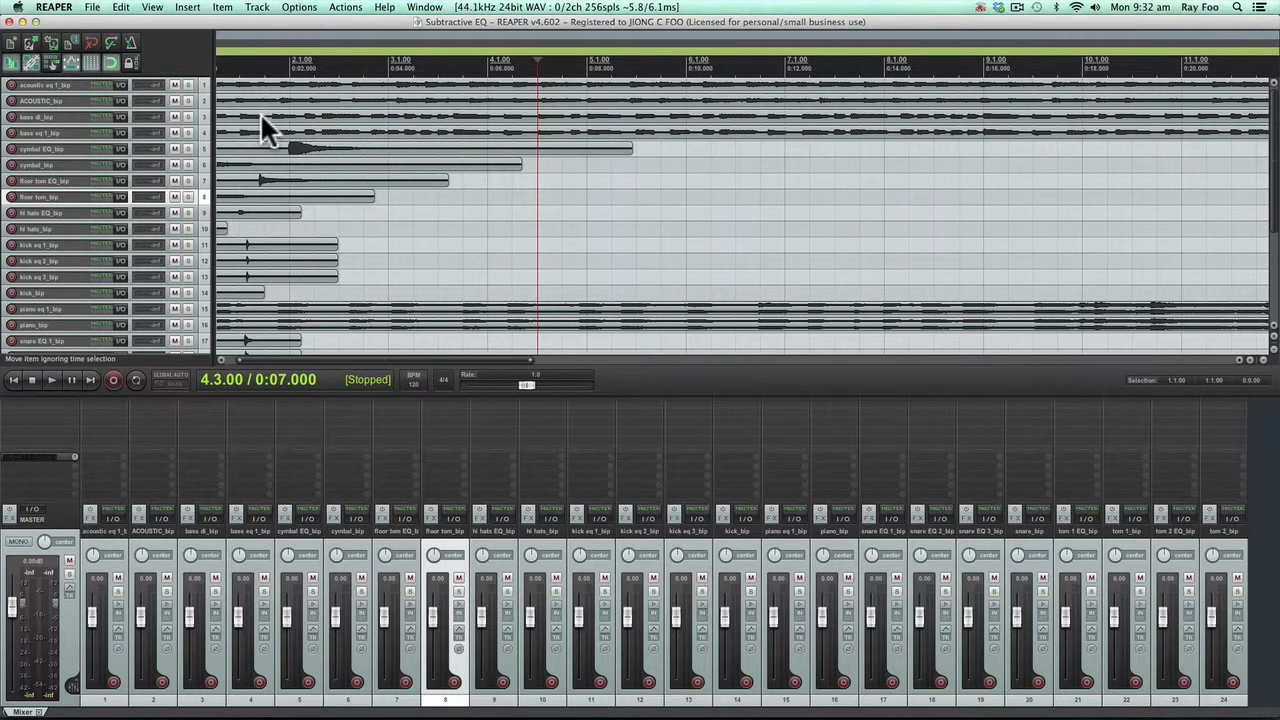
scroll(275, 118, "right", 15)
scroll(275, 118, "left", 15)
Step: Listen to the acoustic eq 1_bip track soloed from position 1.2.00, then stop playback and unsolo it
left_click(242, 86)
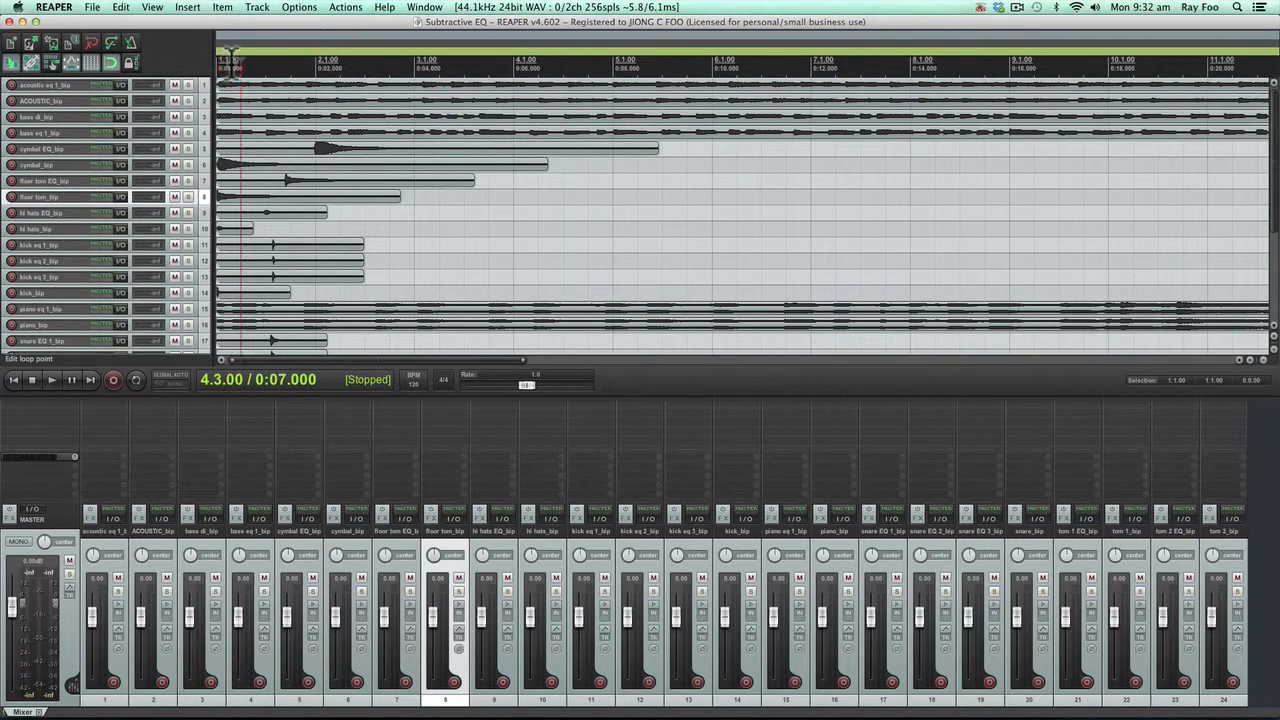
left_click(118, 591)
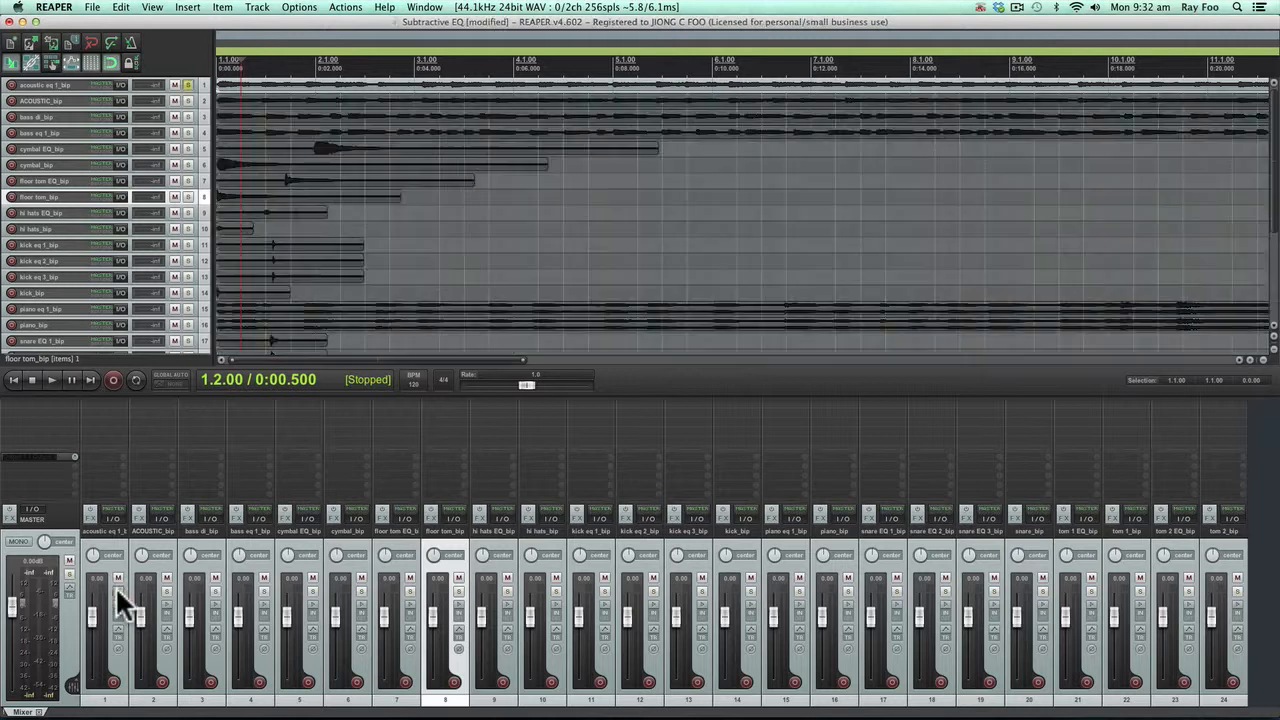
key("space")
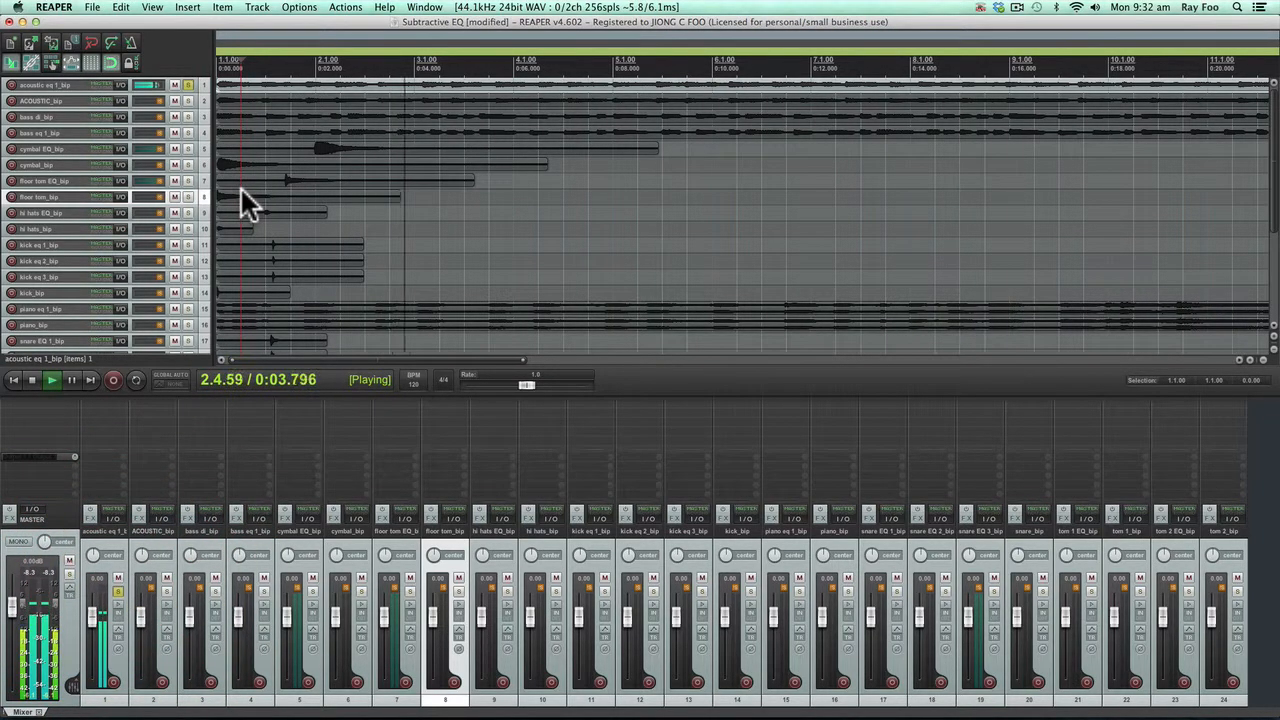
key("space")
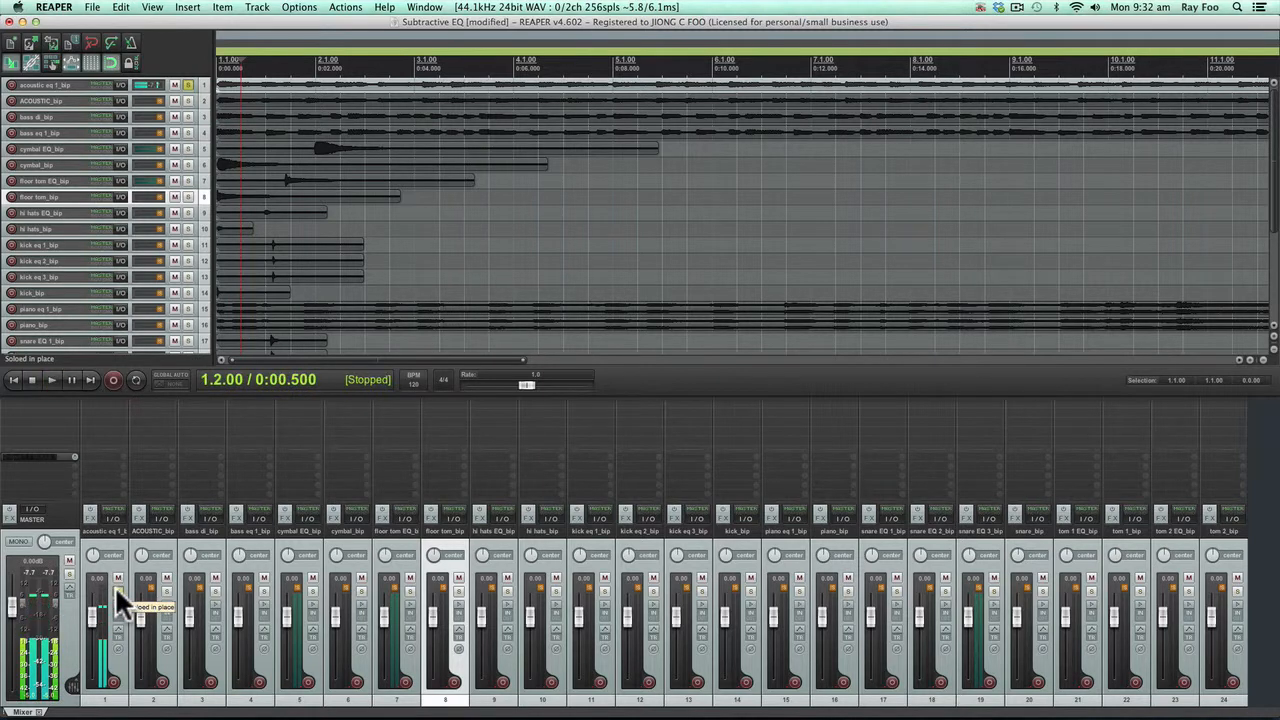
left_click(118, 591)
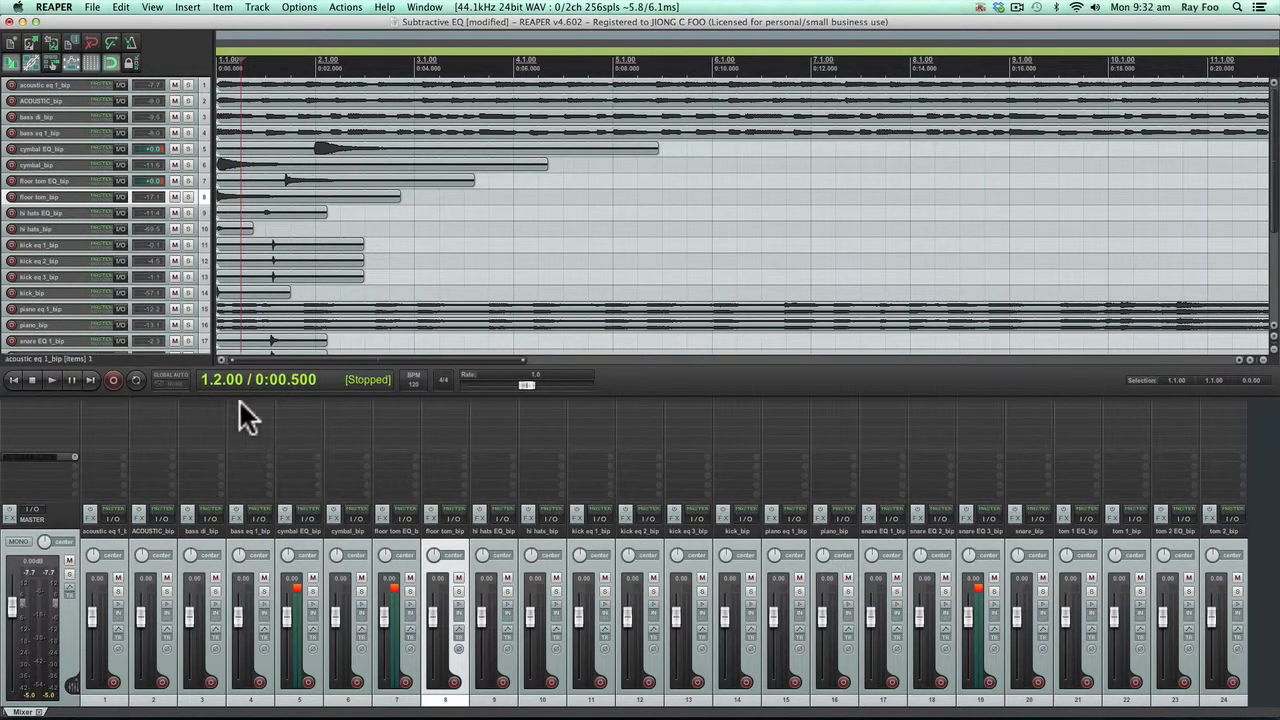
Step: Open the effects browser for the ACOUSTIC_bip track and close it without adding a plug-in
double_click(155, 402)
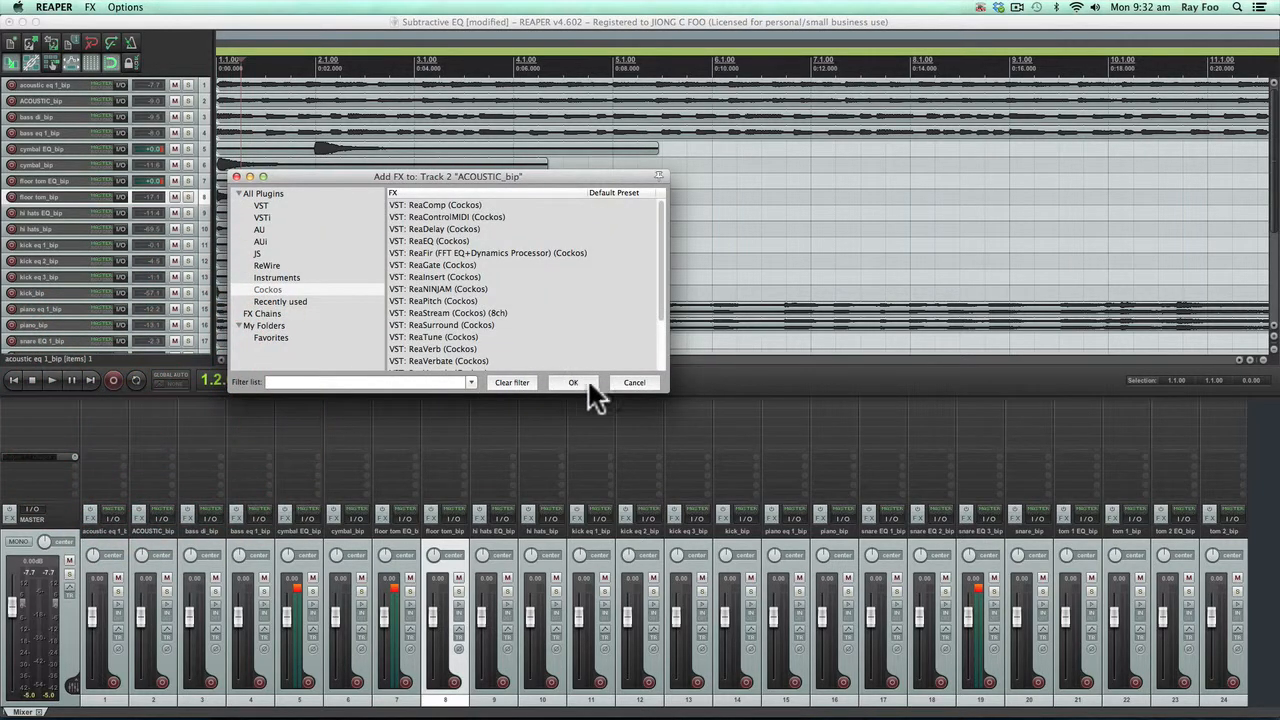
left_click(628, 382)
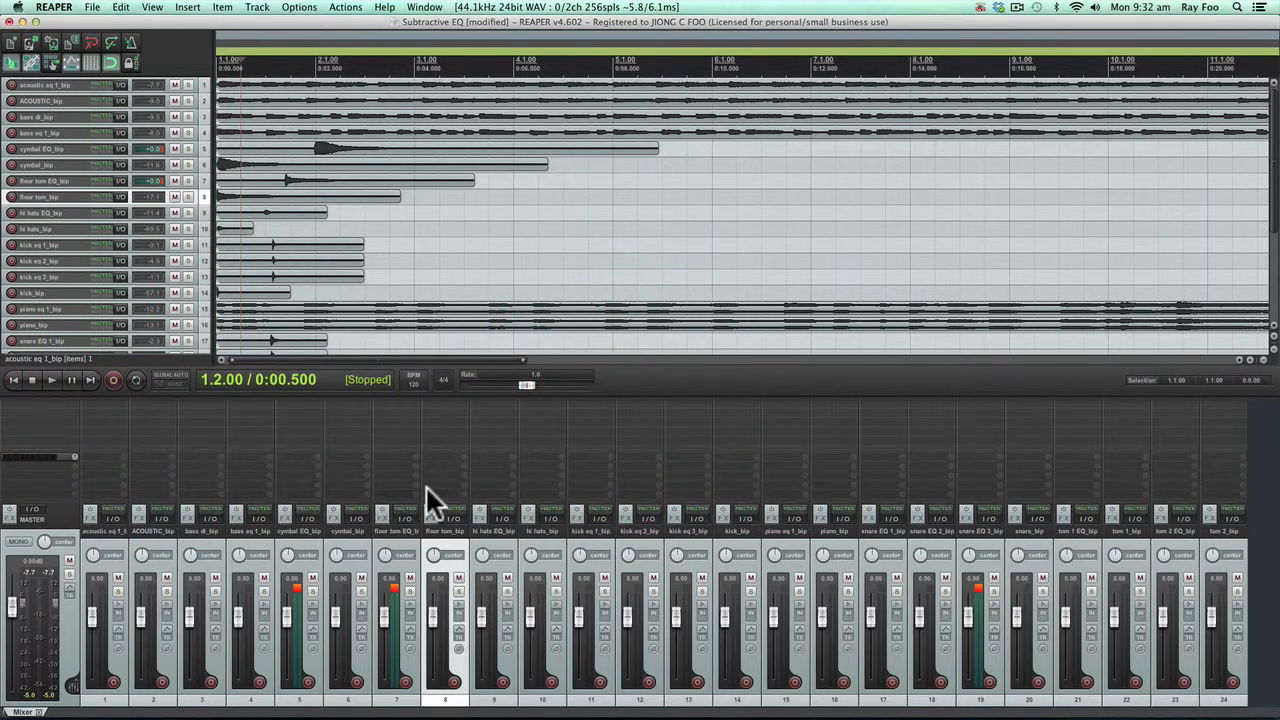